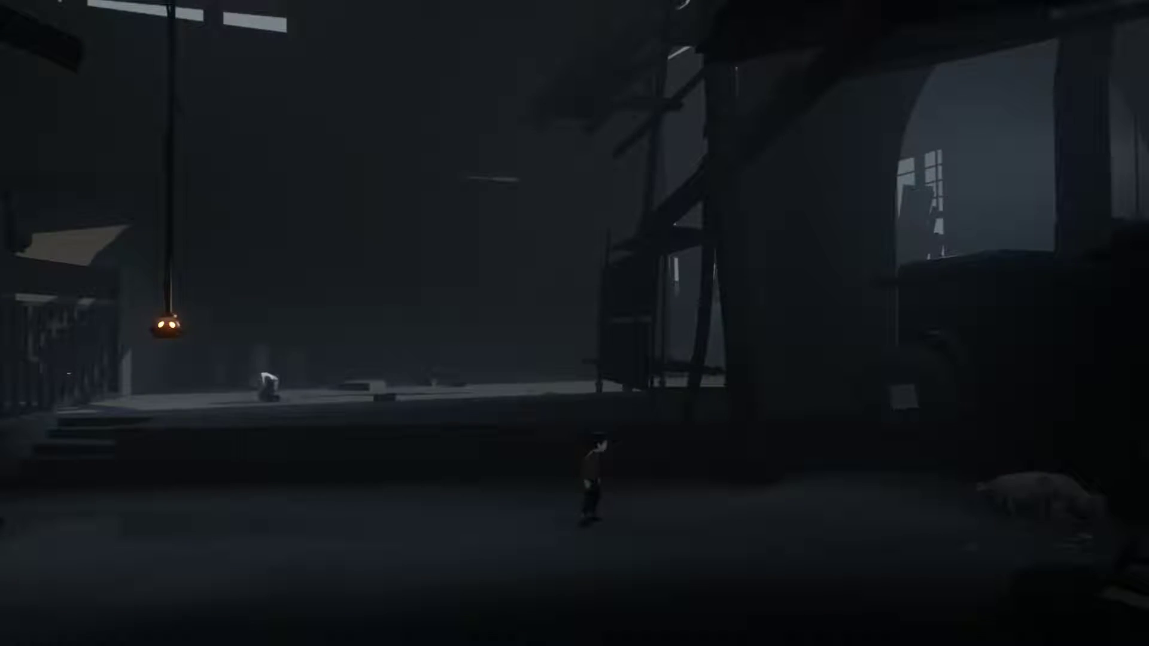
{"action": "key", "text": "Left"}
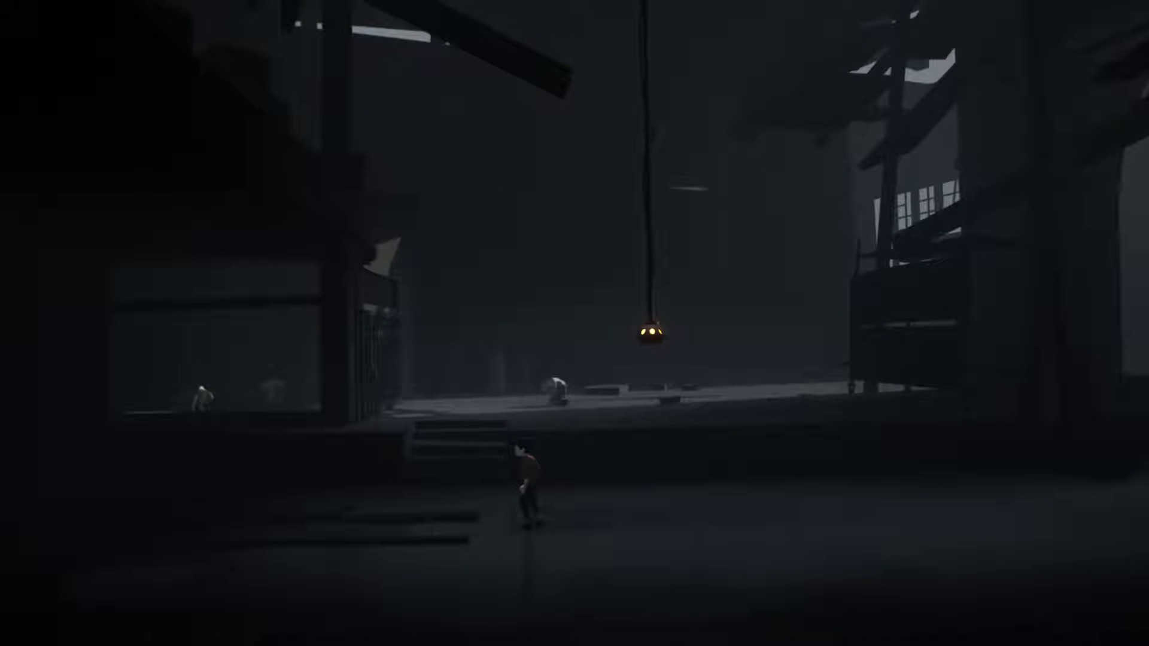
{"action": "key", "text": "Left"}
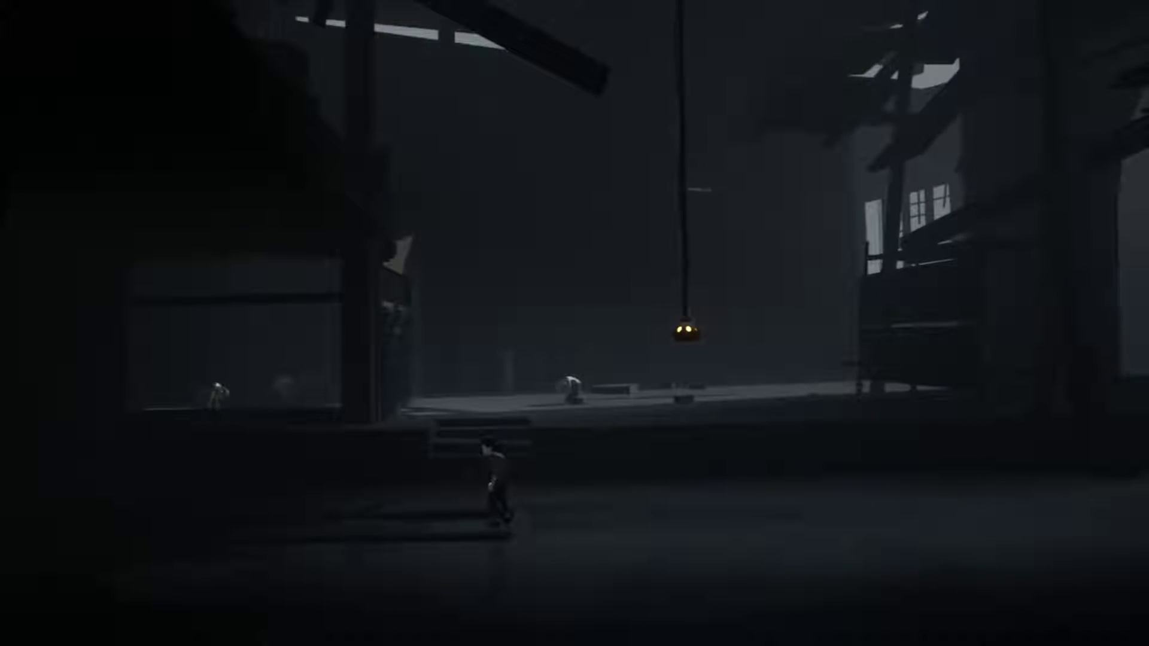
{"action": "key", "text": "Left"}
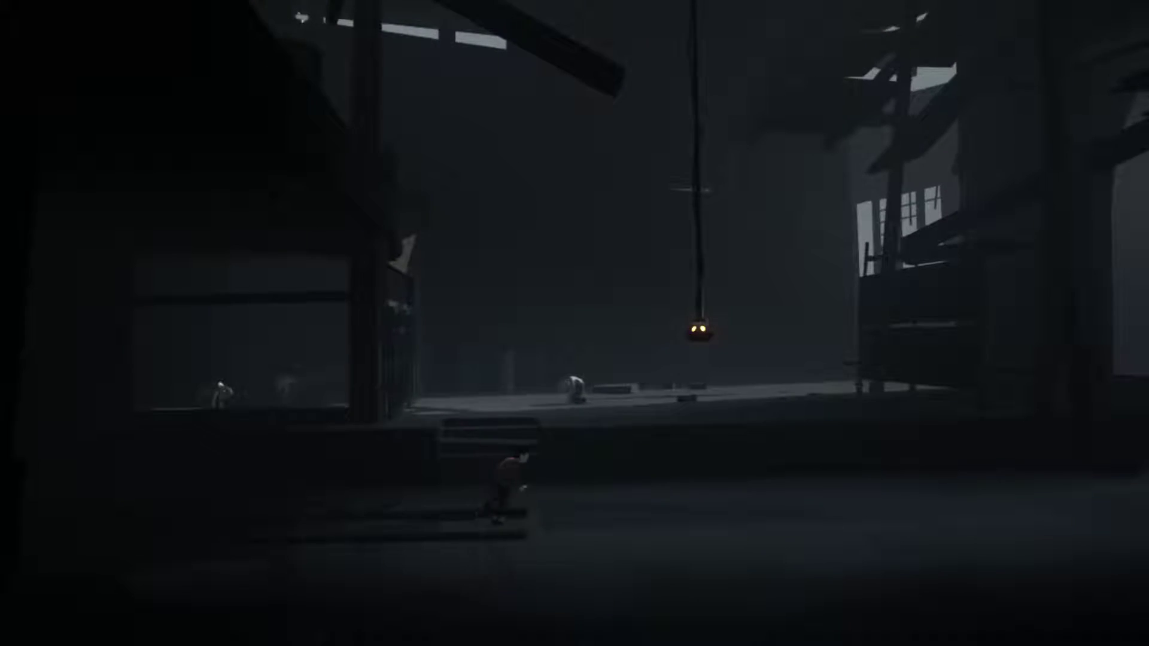
{"action": "key", "text": "Right"}
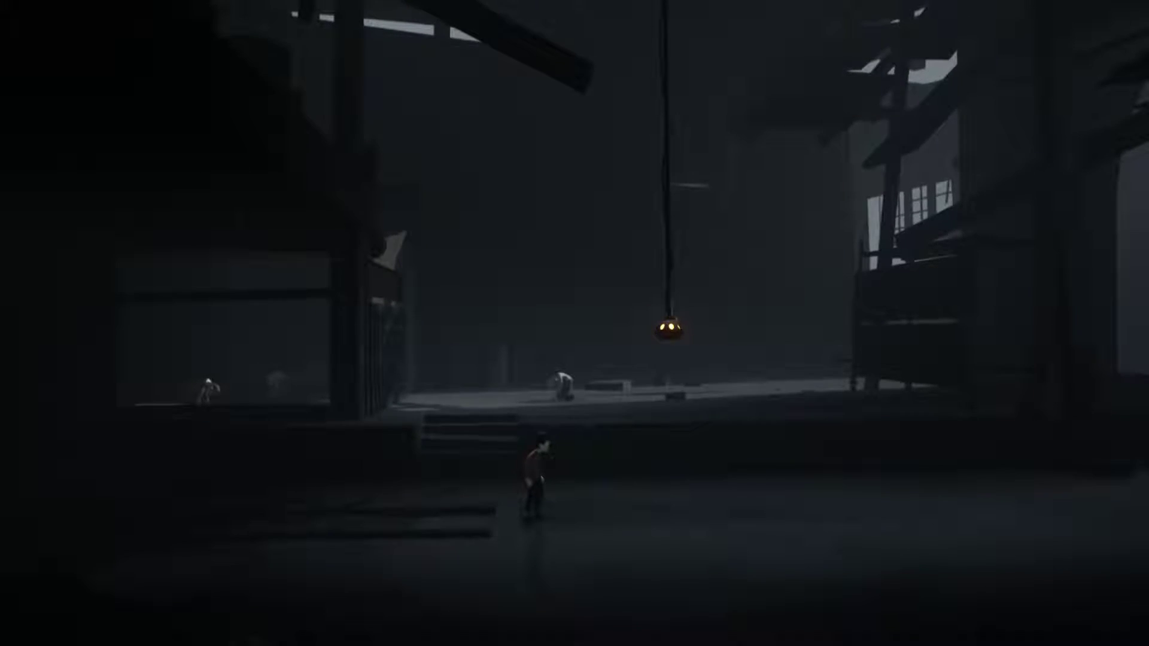
{"action": "key", "text": "Right"}
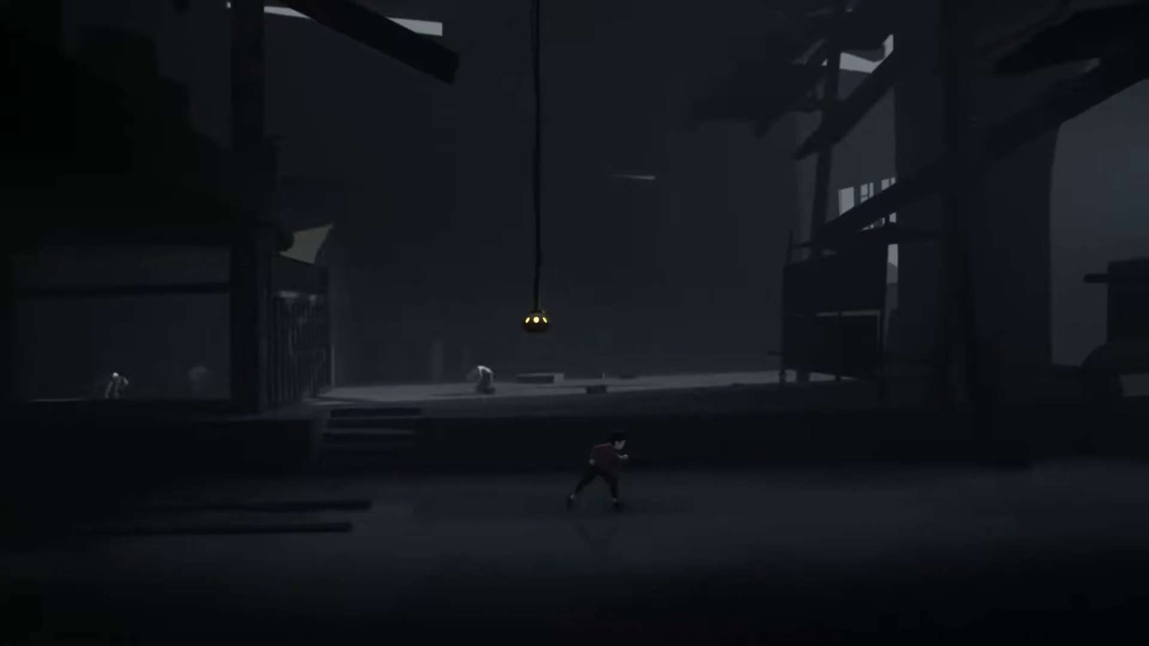
{"action": "key", "text": "Right"}
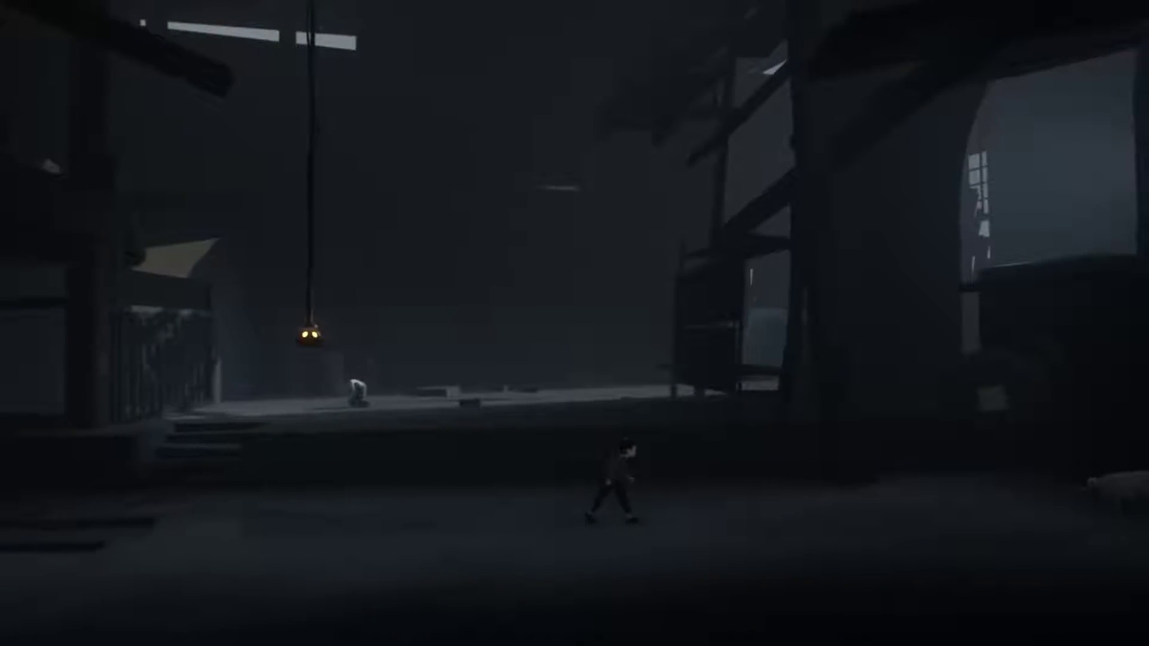
{"action": "key", "text": "Right"}
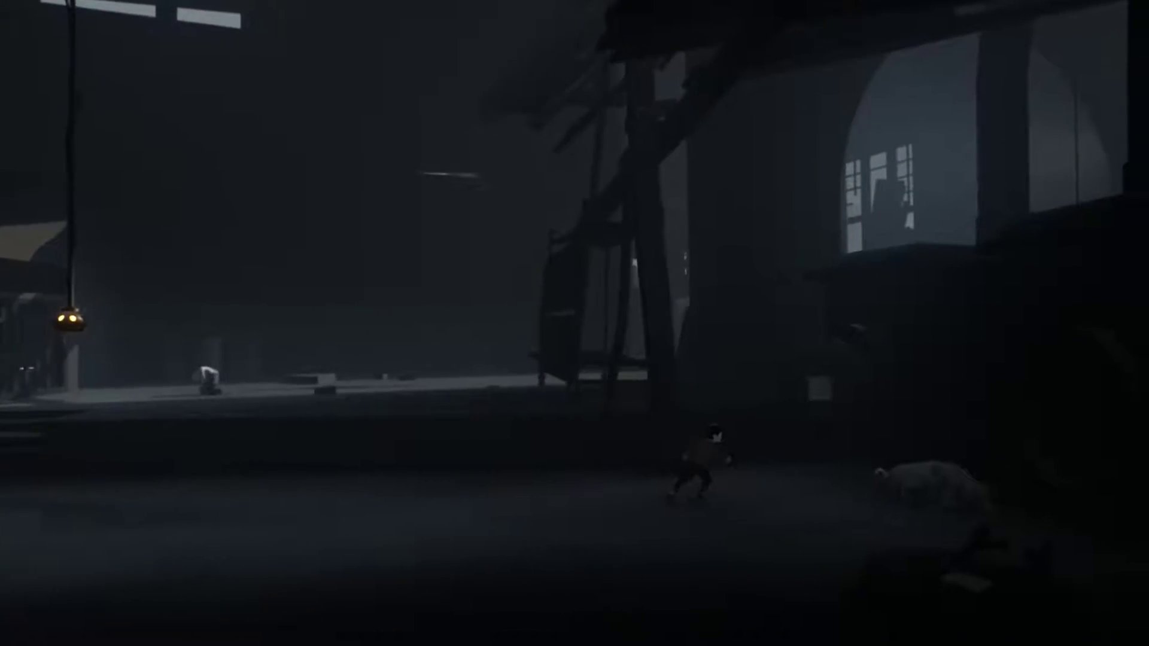
{"action": "key", "text": "Right"}
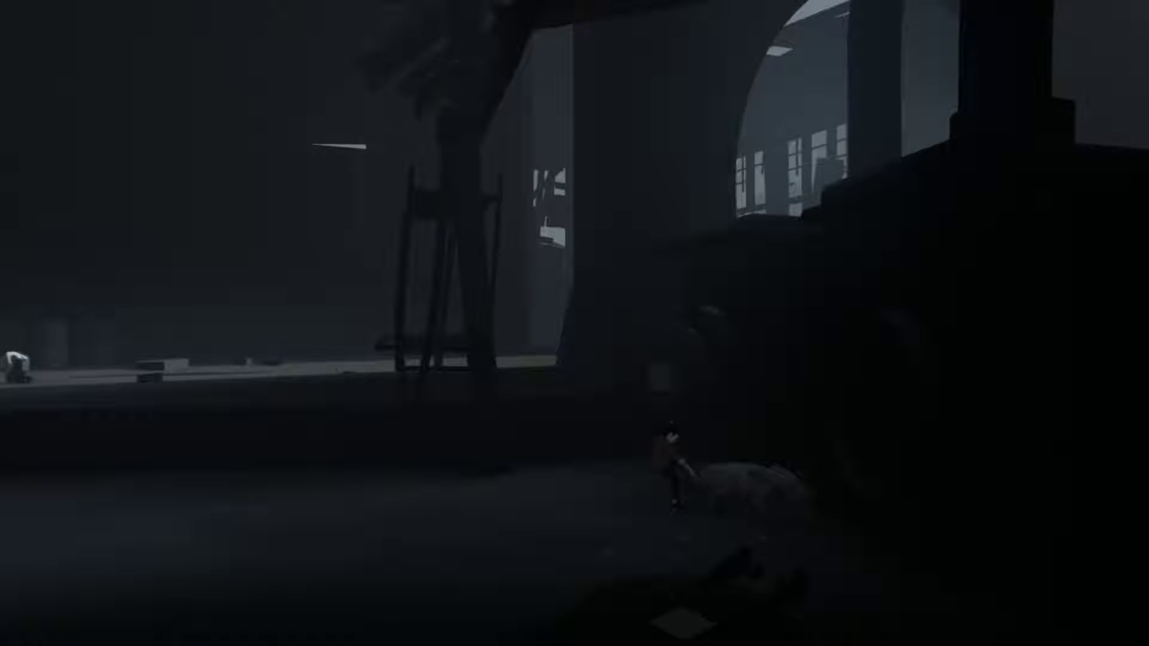
{"action": "key", "text": "Left"}
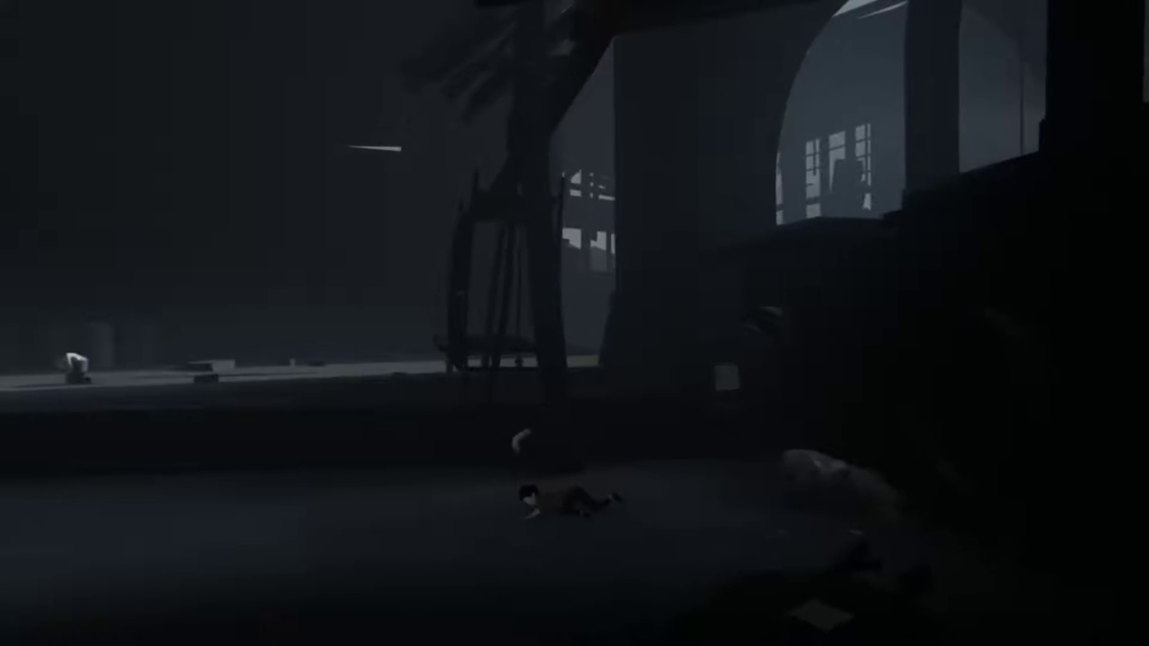
{"action": "key", "text": "Right"}
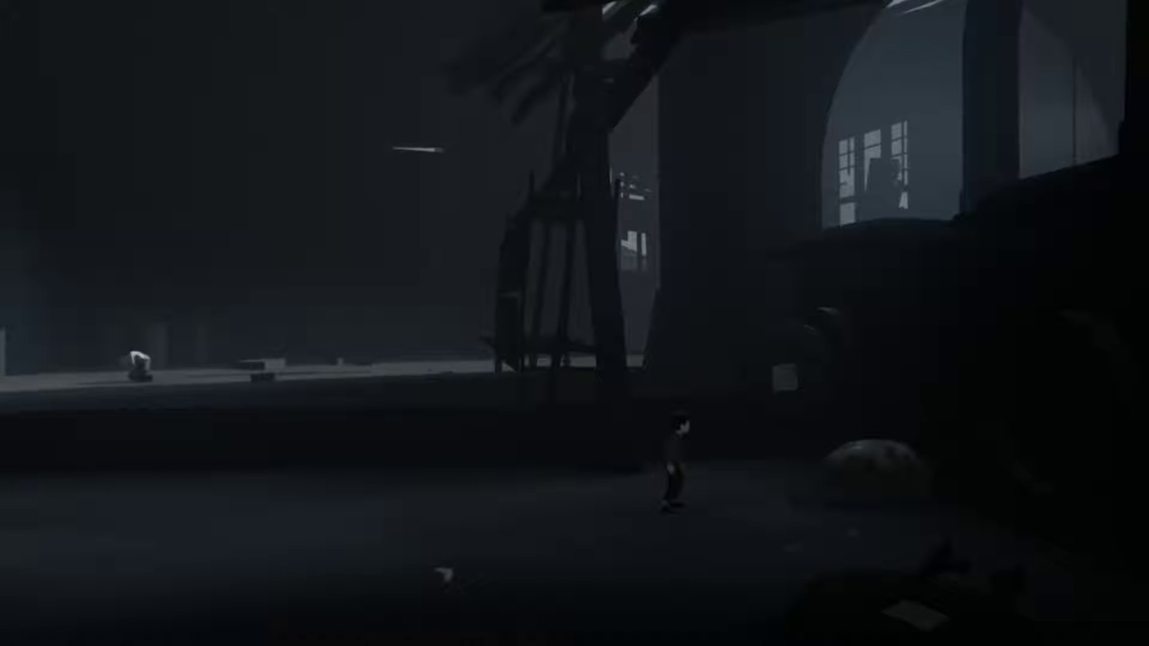
{"action": "key", "text": "Left"}
{"action": "key", "text": "Left"}
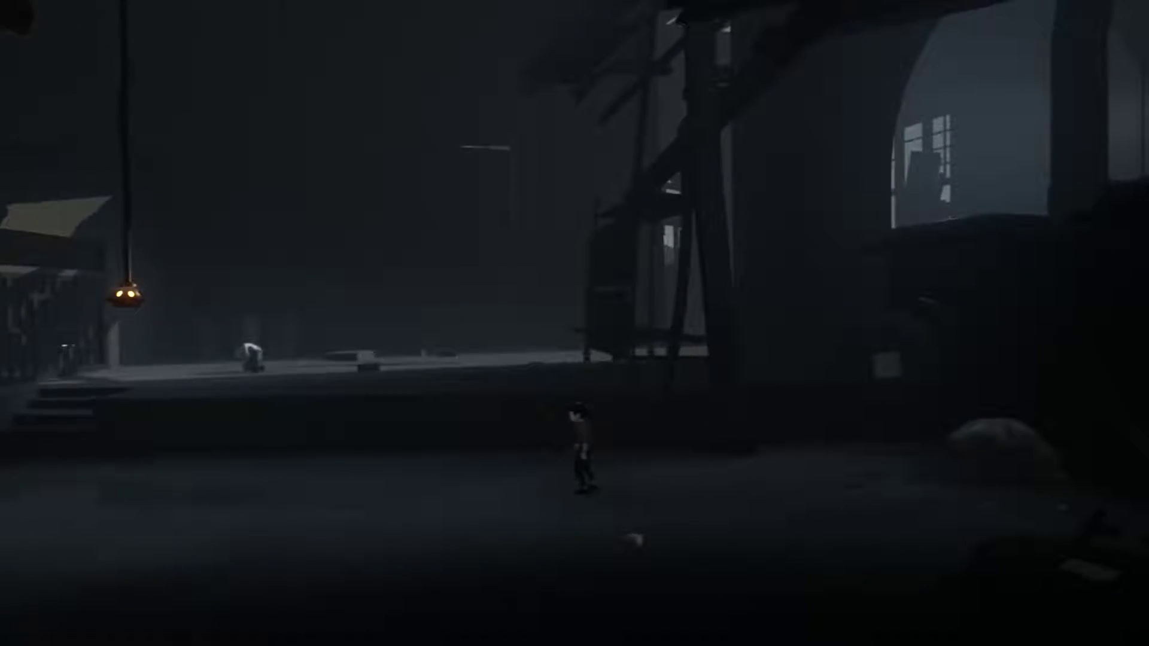
{"action": "key", "text": "Right"}
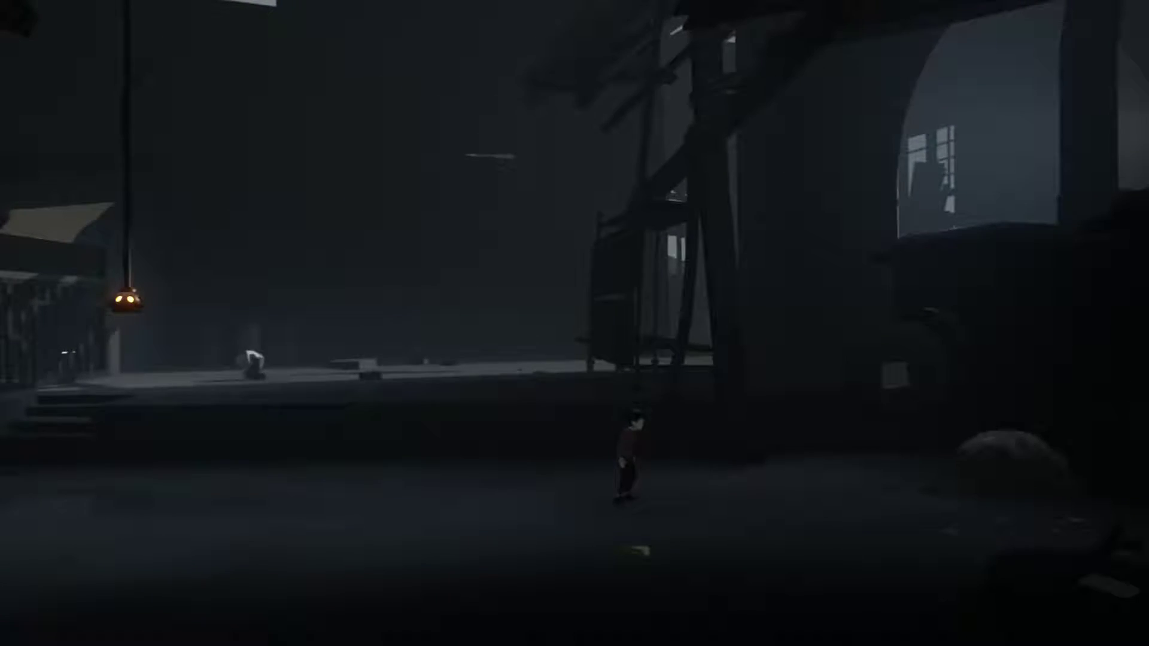
{"action": "key", "text": "Right"}
{"action": "key", "text": "Right"}
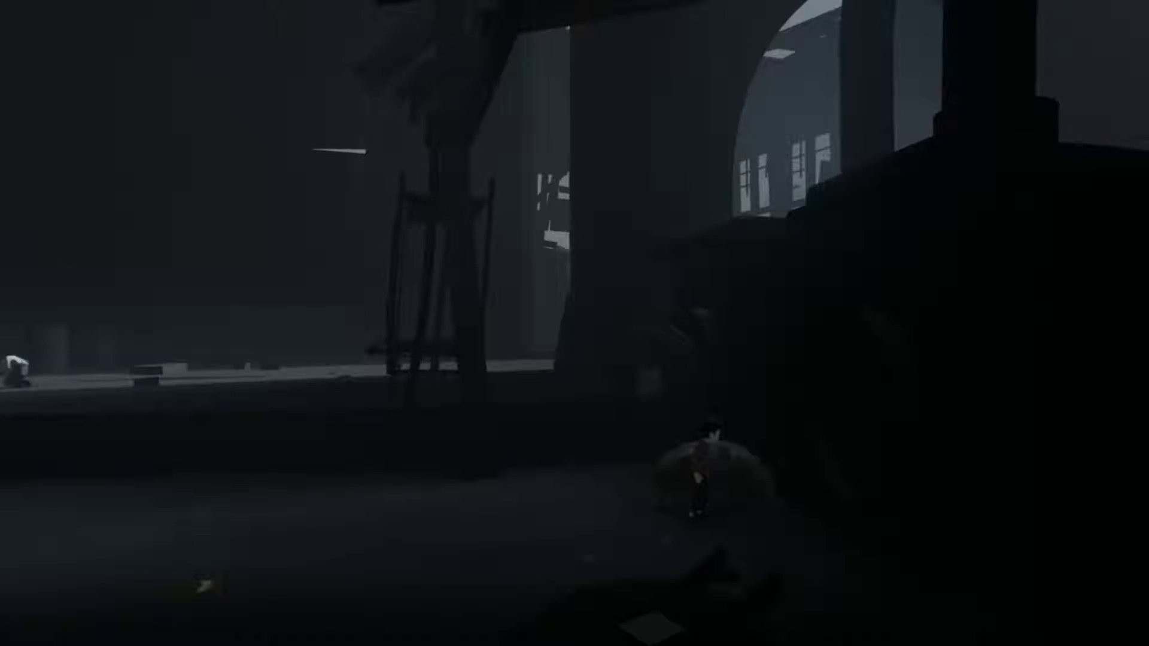
{"action": "key", "text": "Left"}
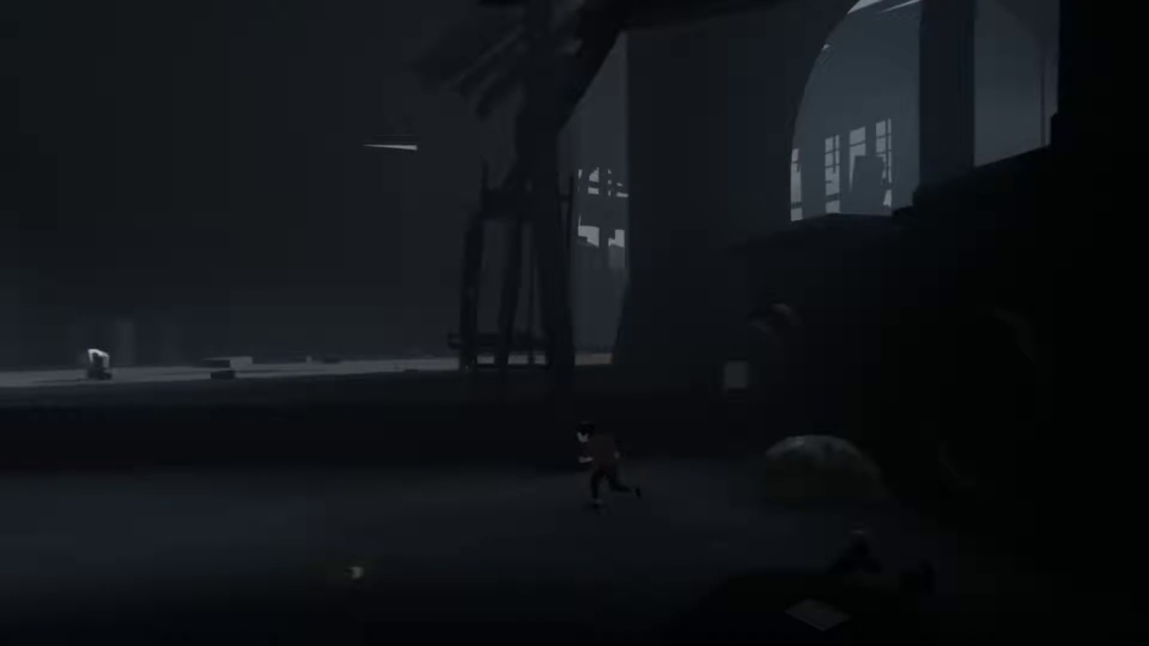
{"action": "key", "text": "Left"}
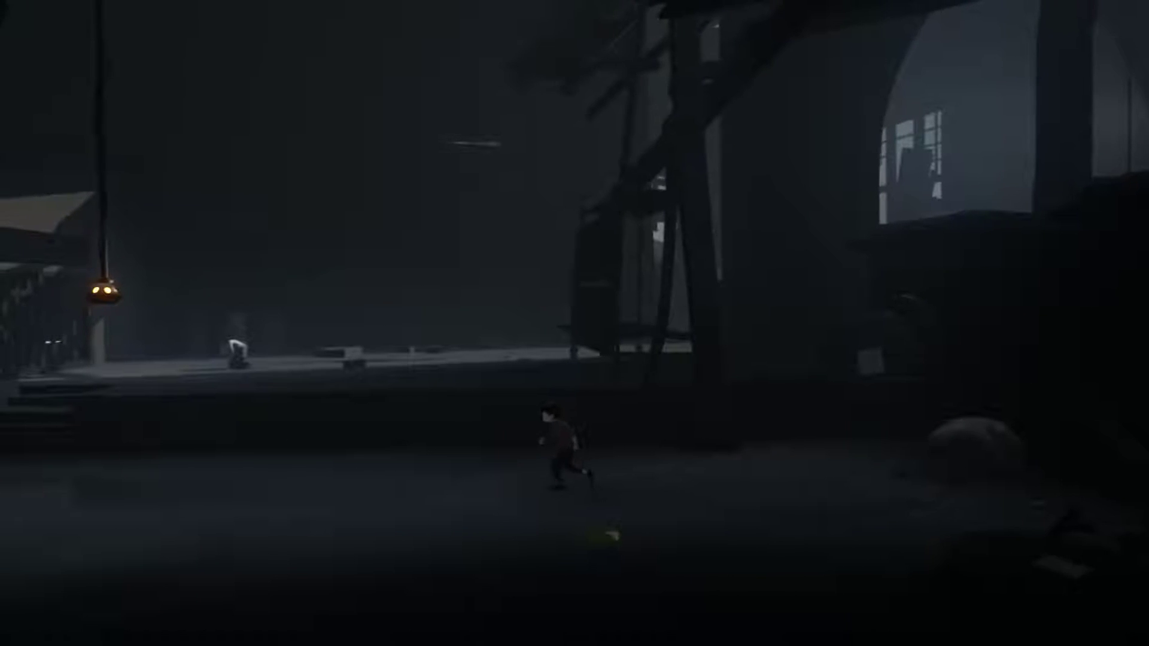
{"action": "key", "text": "Left"}
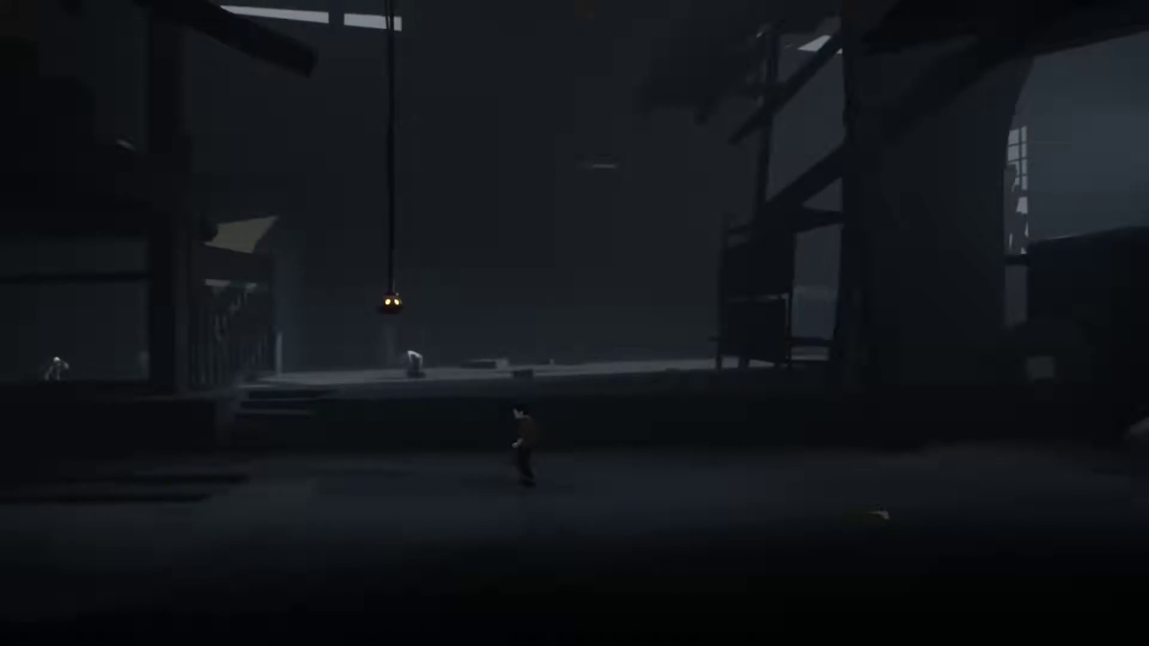
{"action": "key", "text": "Left"}
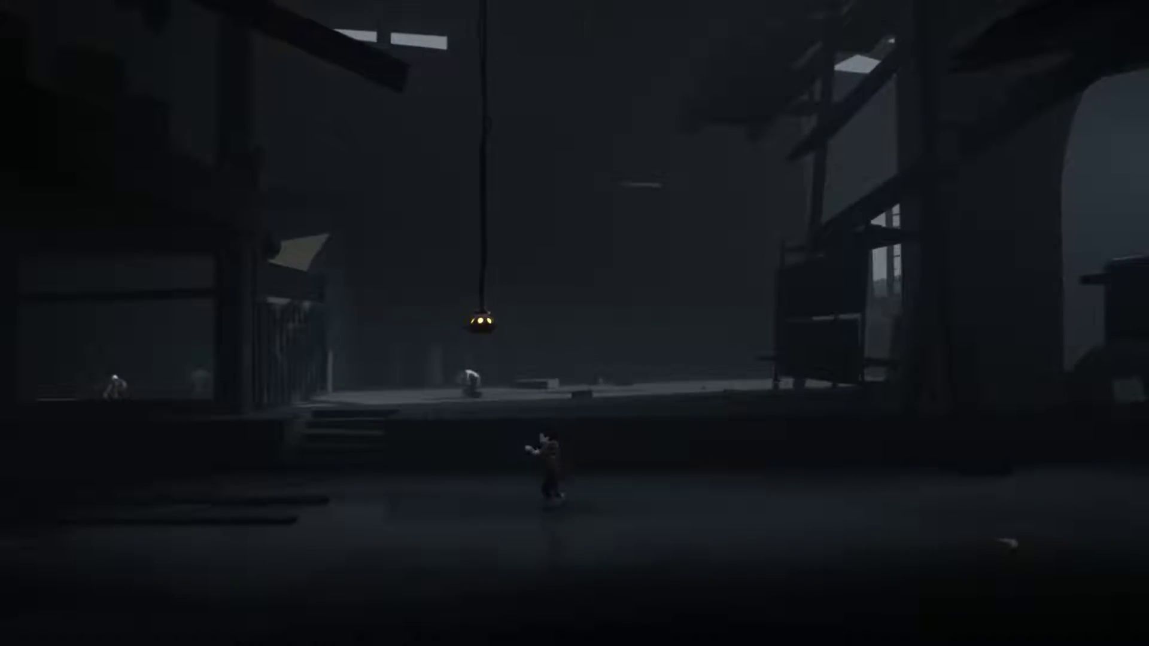
{"action": "key", "text": "Left"}
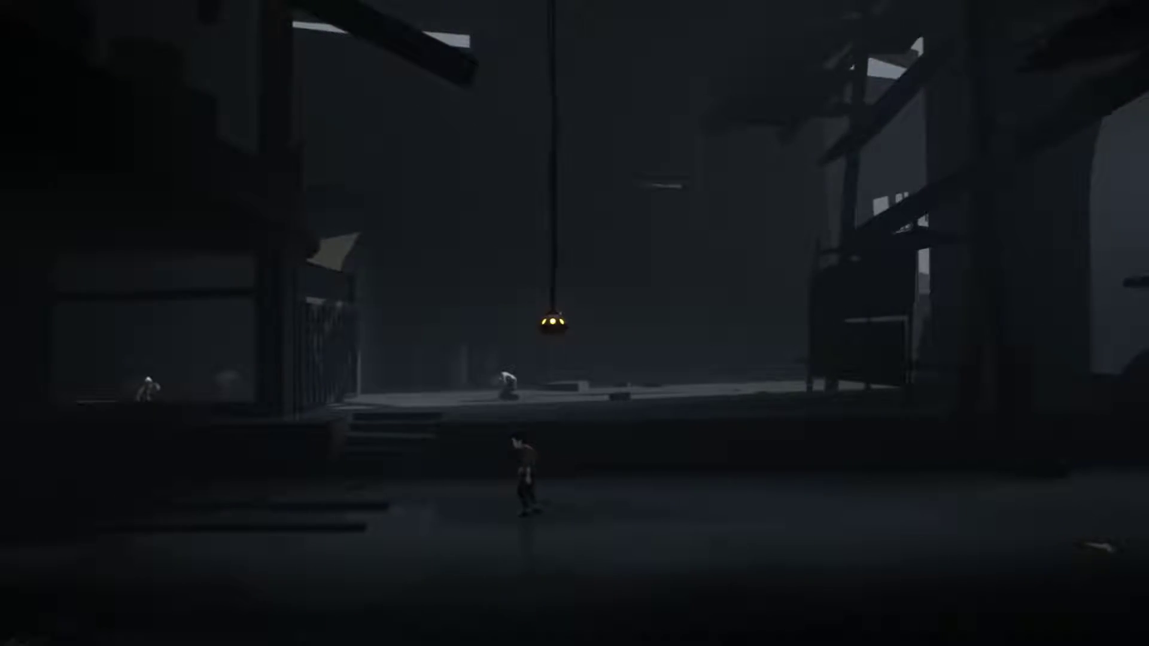
{"action": "key", "text": "Right"}
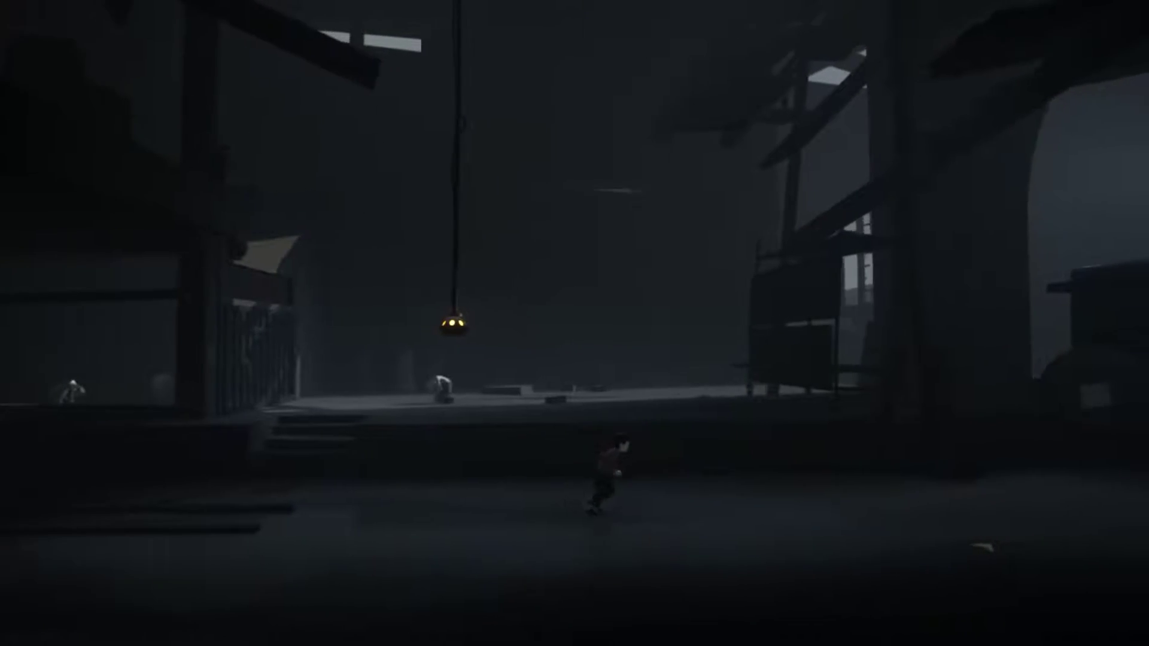
{"action": "key", "text": "Right"}
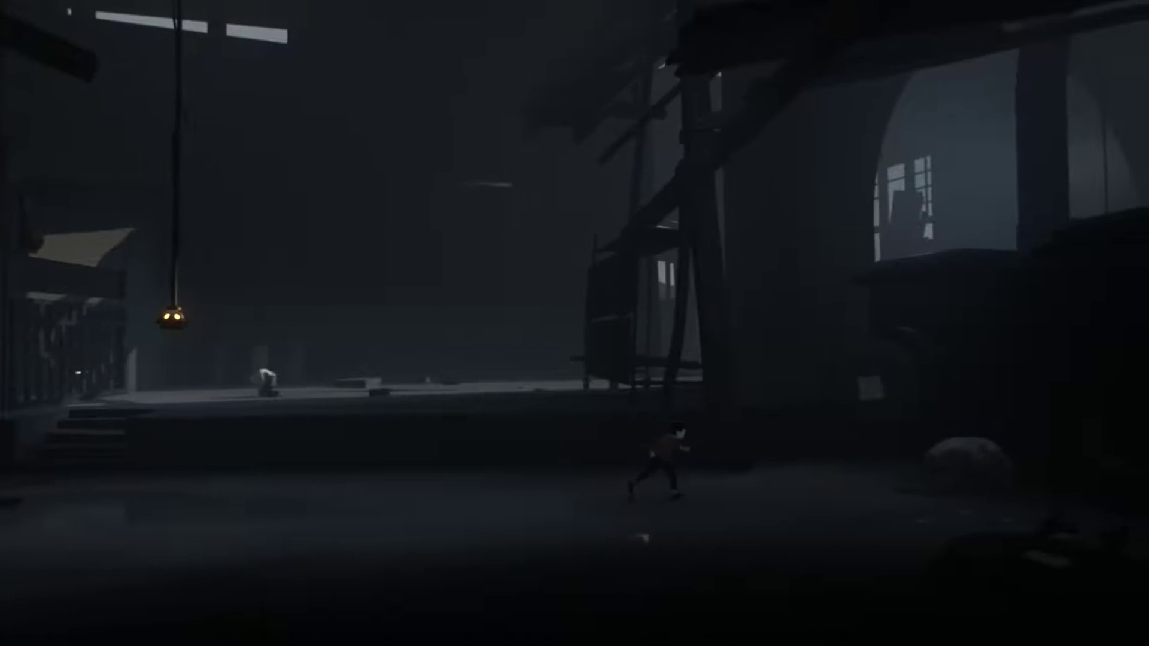
{"action": "key", "text": "Right"}
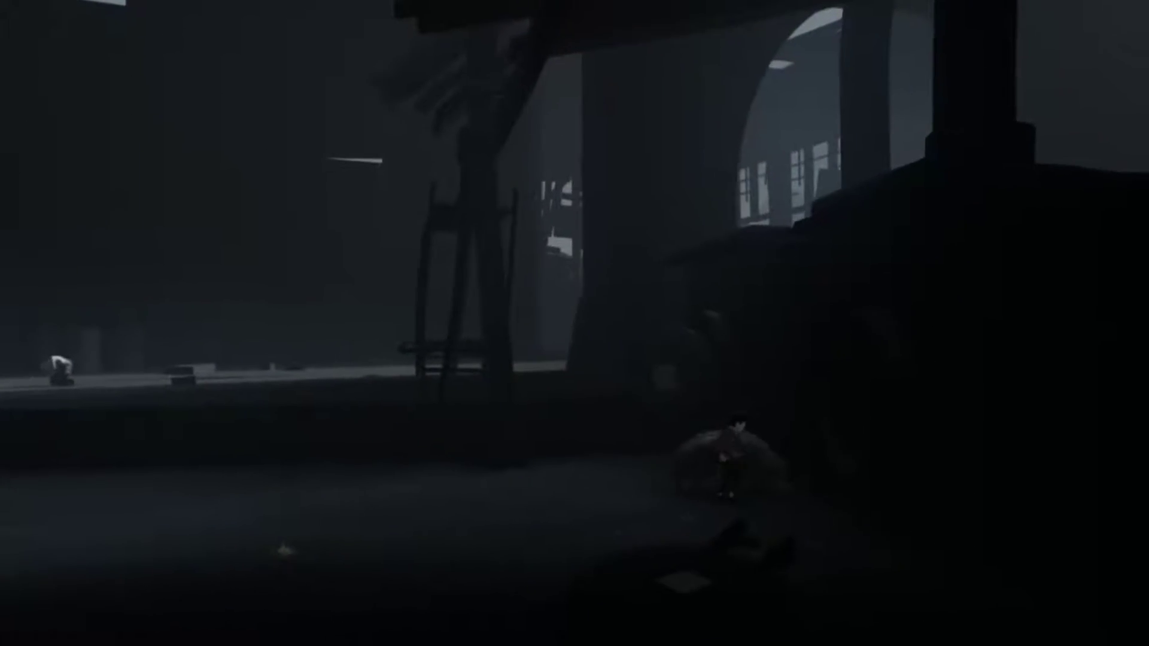
{"action": "key", "text": "Left"}
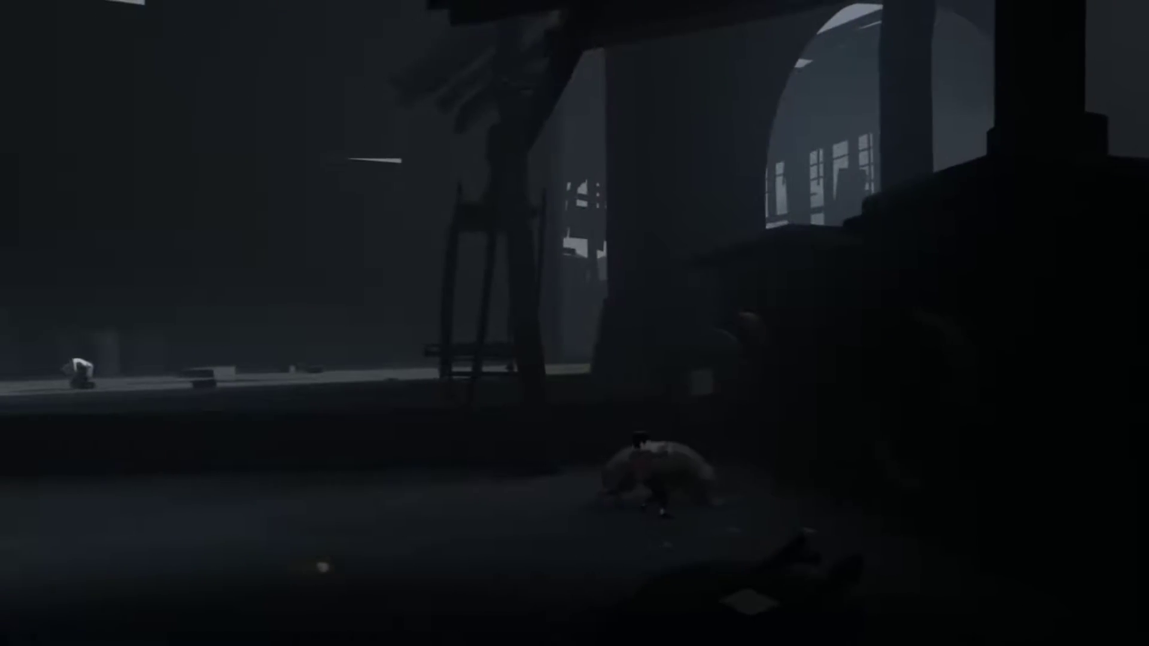
{"action": "key", "text": "Left"}
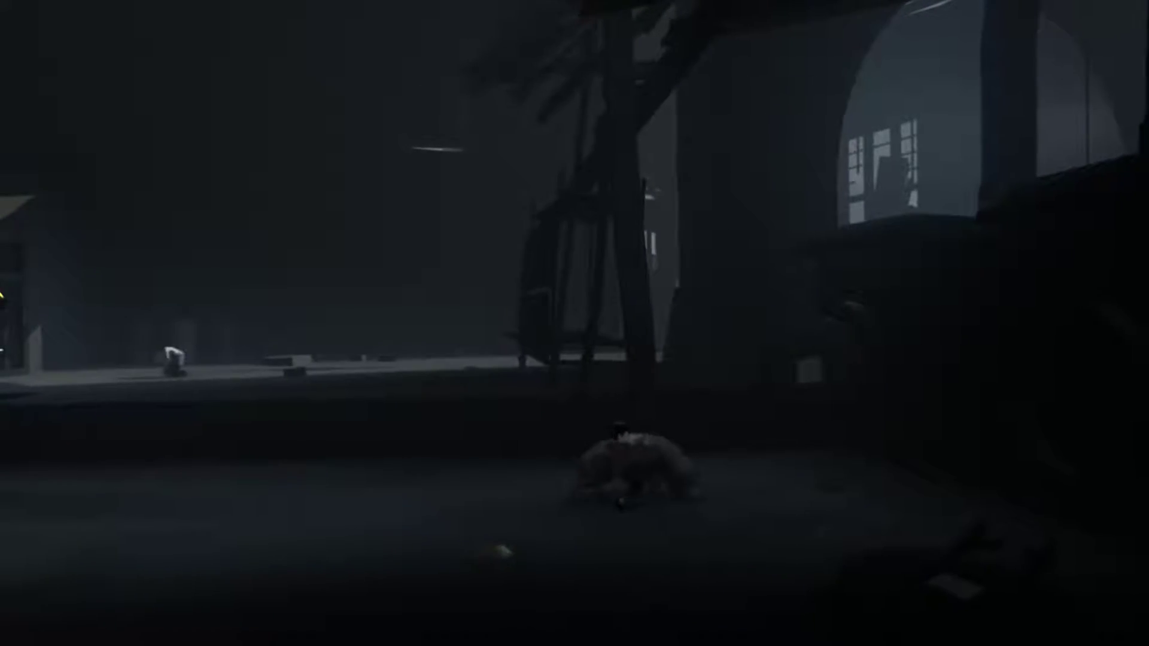
{"action": "key", "text": "Left"}
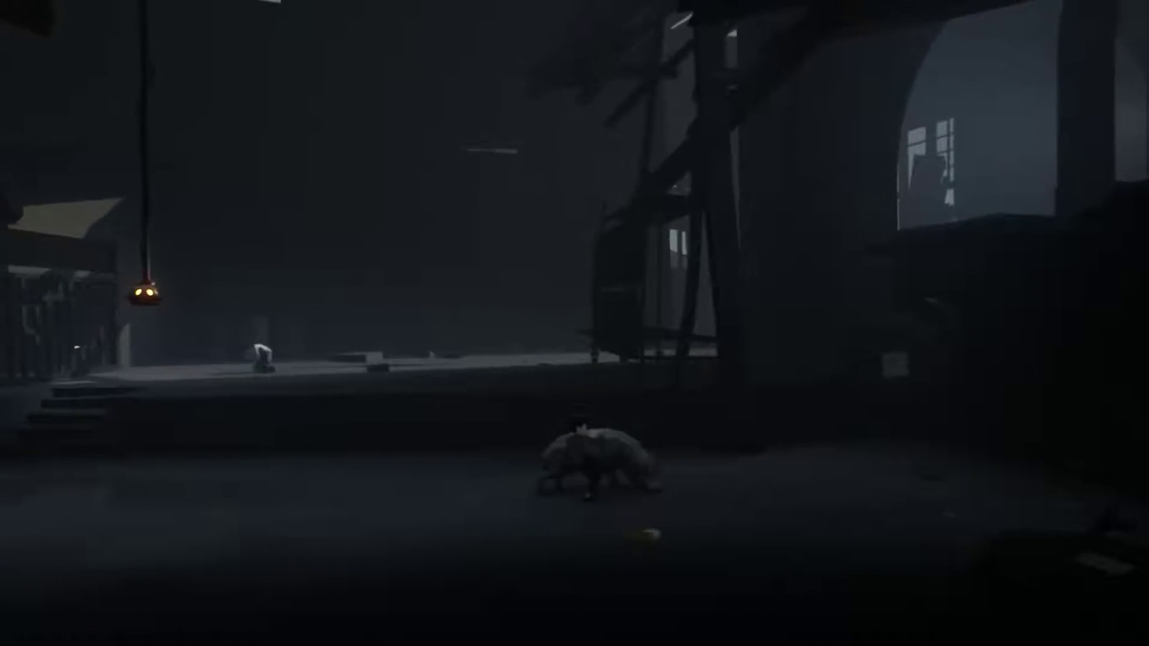
{"action": "key", "text": "Left"}
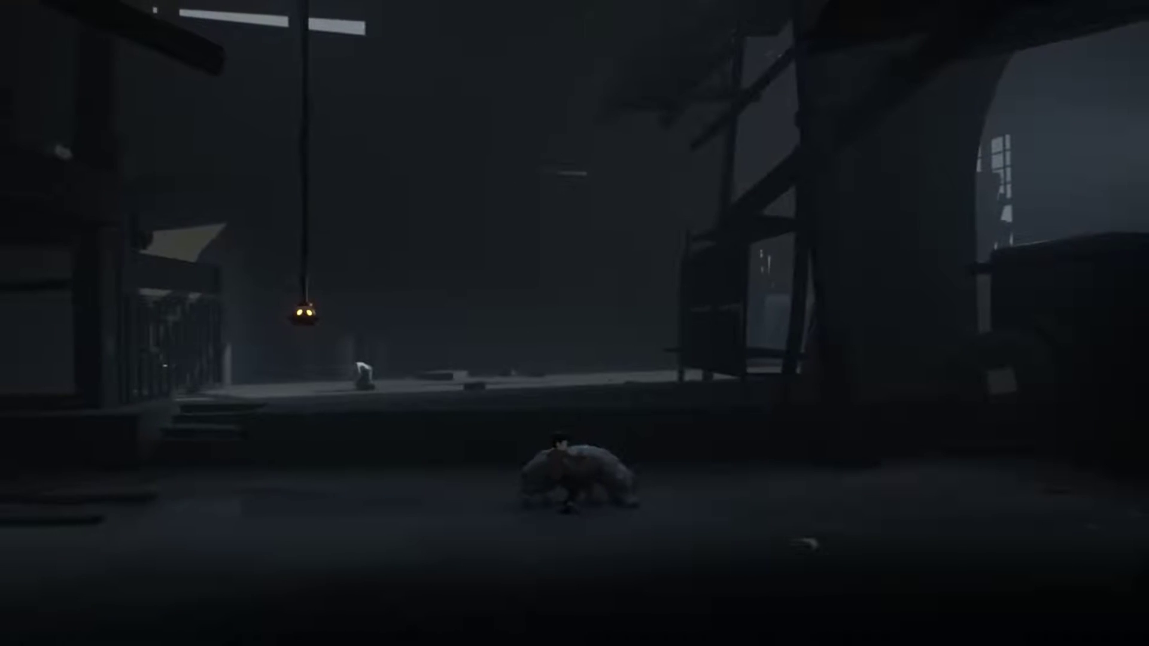
{"action": "key", "text": "Left"}
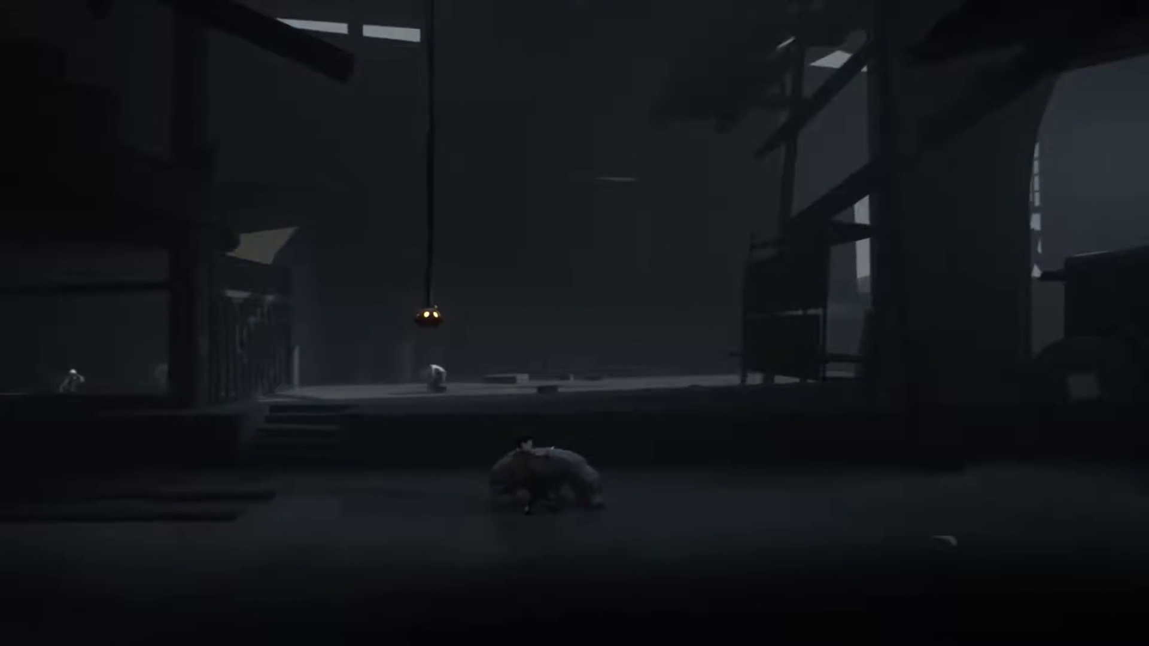
{"action": "key", "text": "Left"}
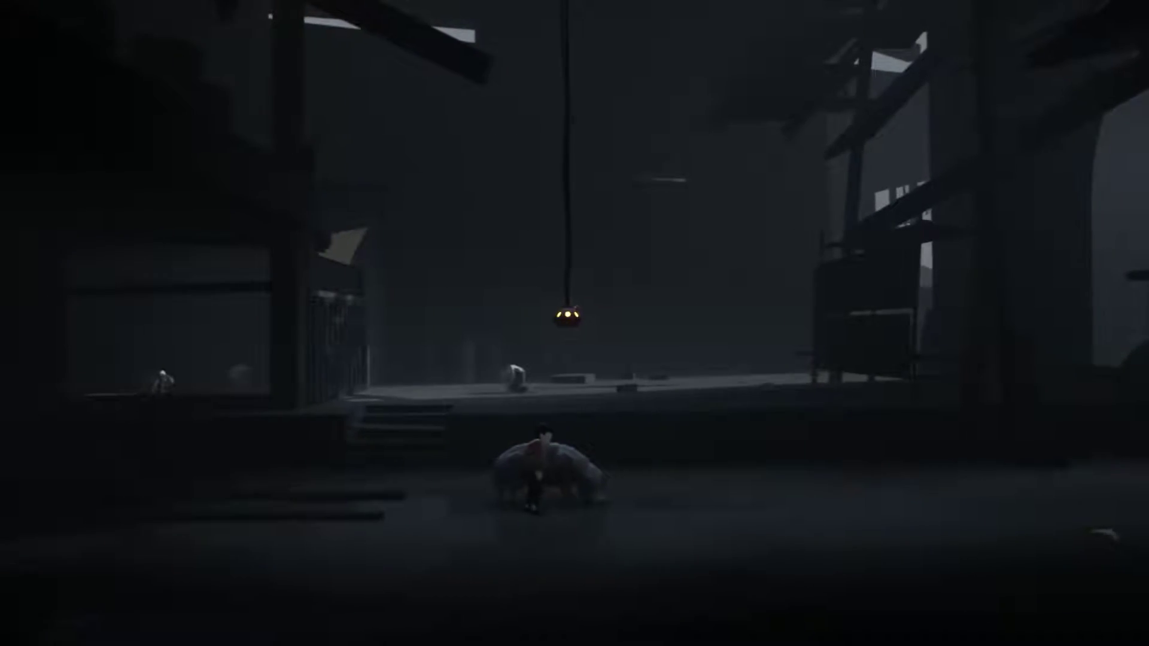
{"action": "key", "text": "Left"}
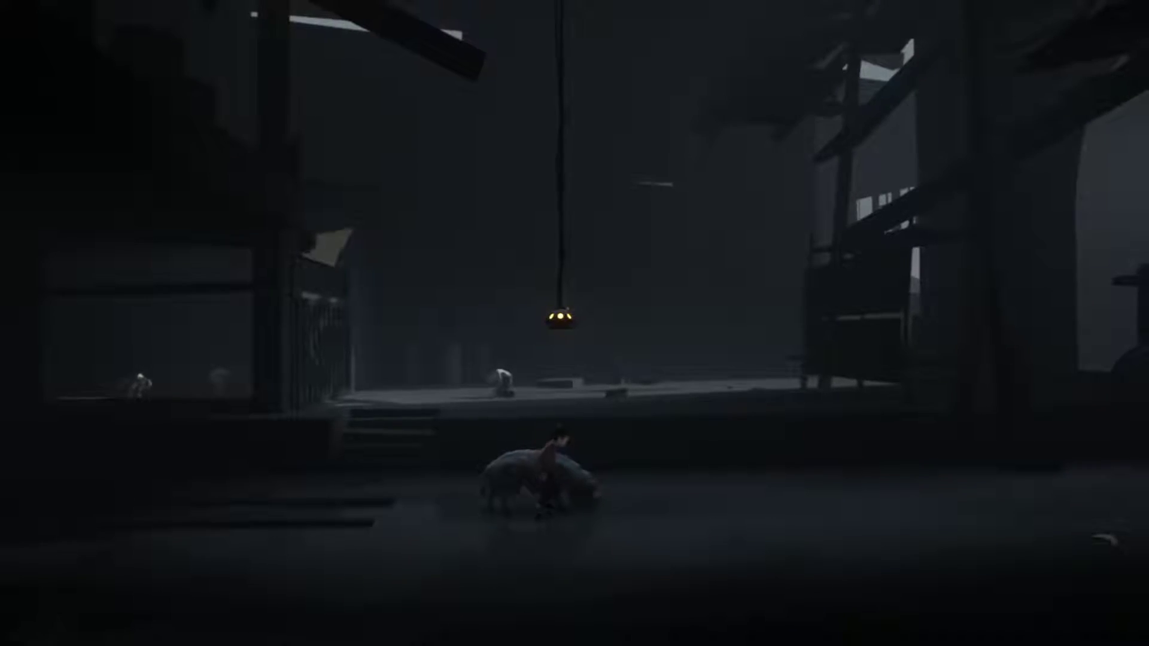
{"action": "key", "text": "Up"}
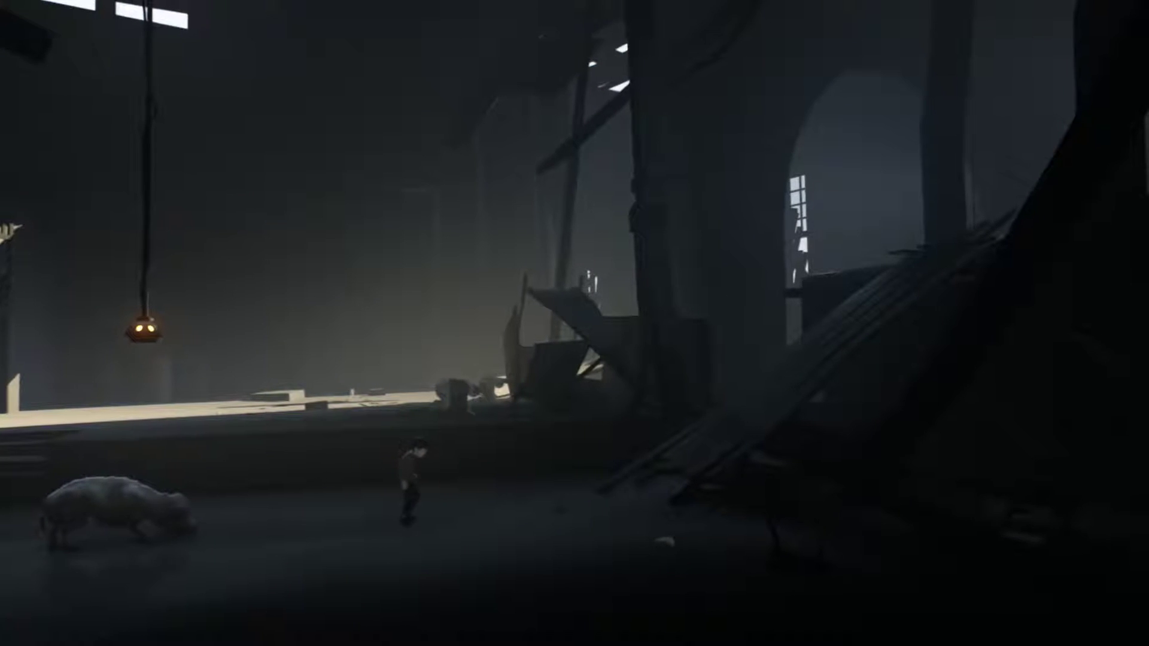
{"action": "key", "text": "Right"}
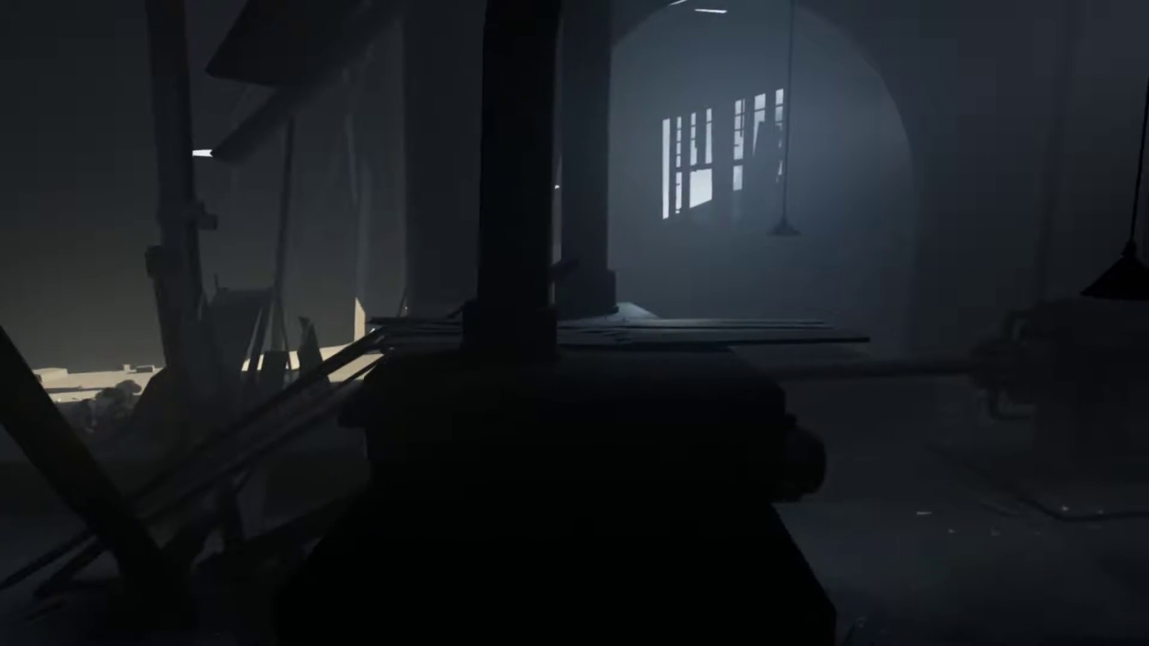
{"action": "key", "text": "Right"}
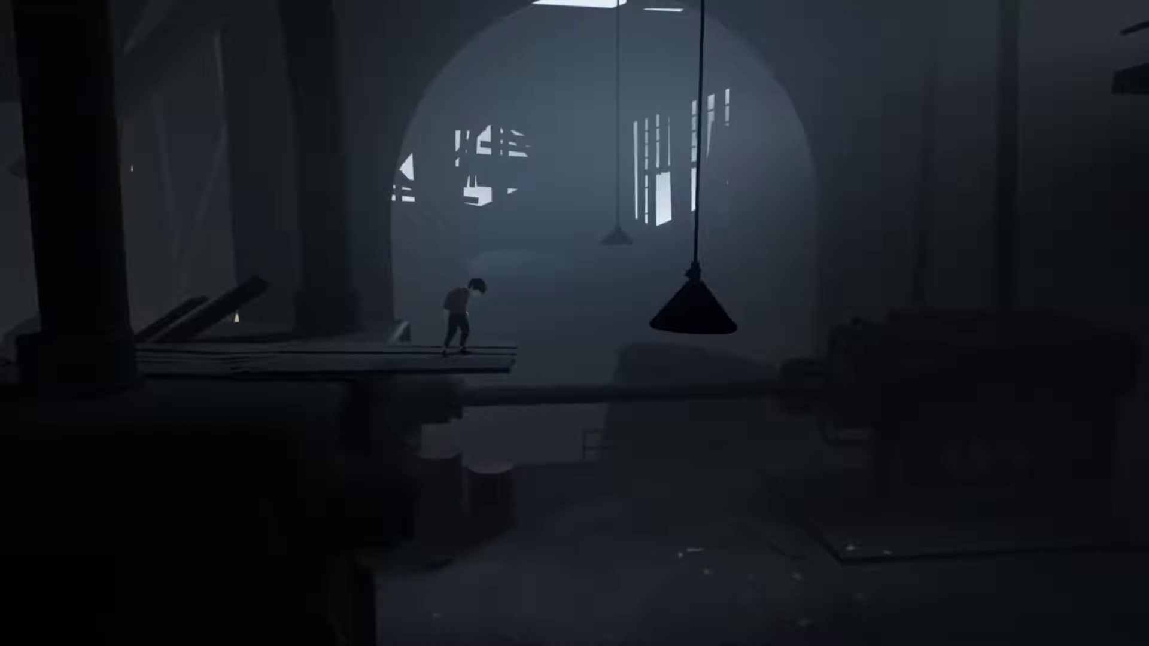
{"action": "key", "text": "Right"}
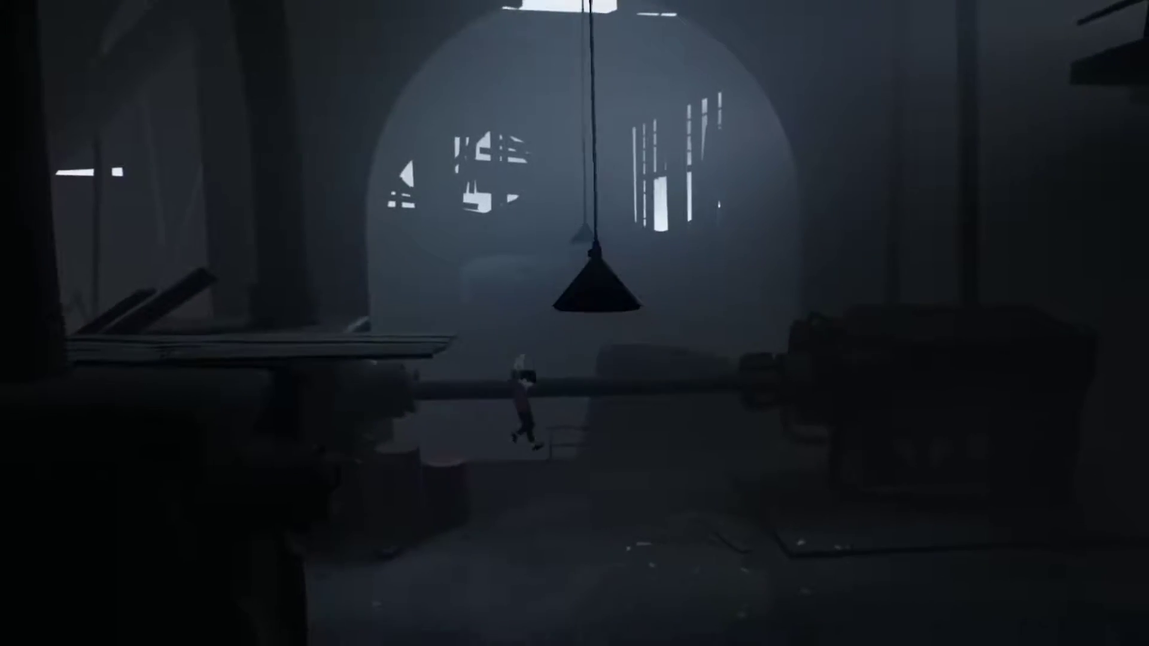
{"action": "key", "text": "Right"}
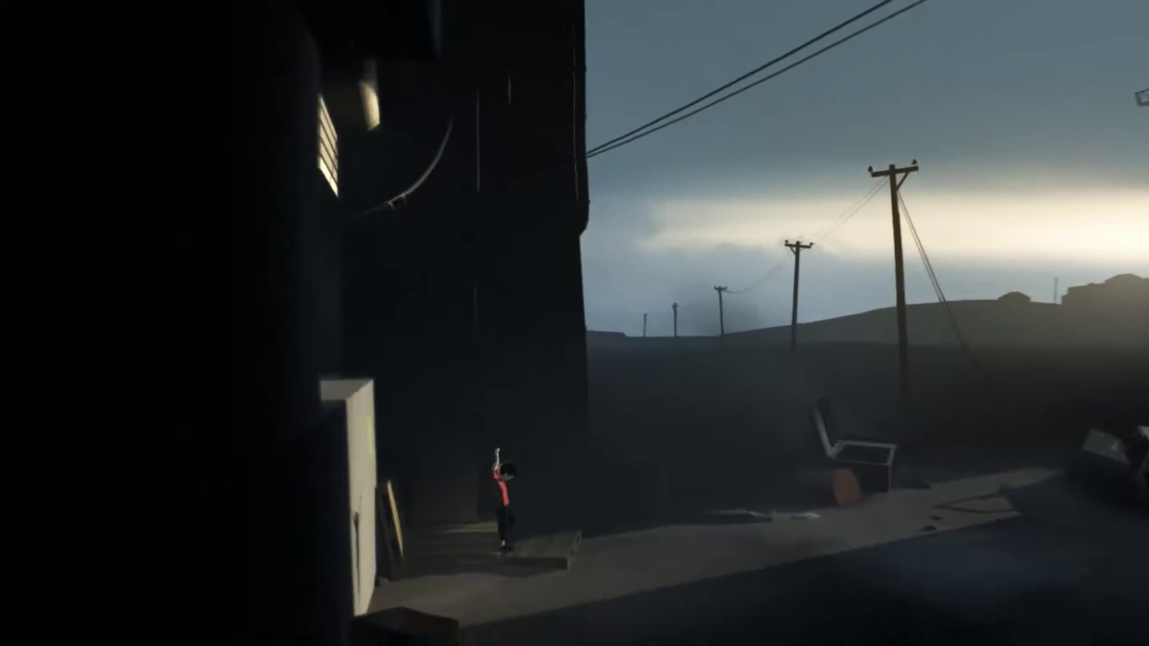
{"action": "key", "text": "Right"}
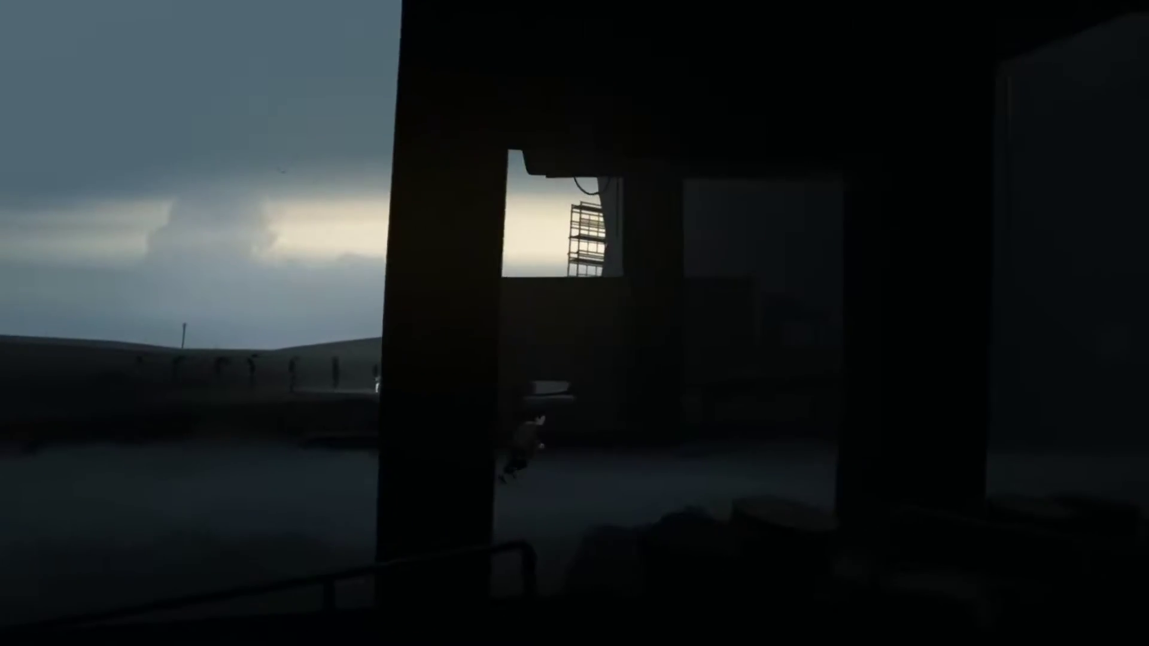
{"action": "key", "text": "Right"}
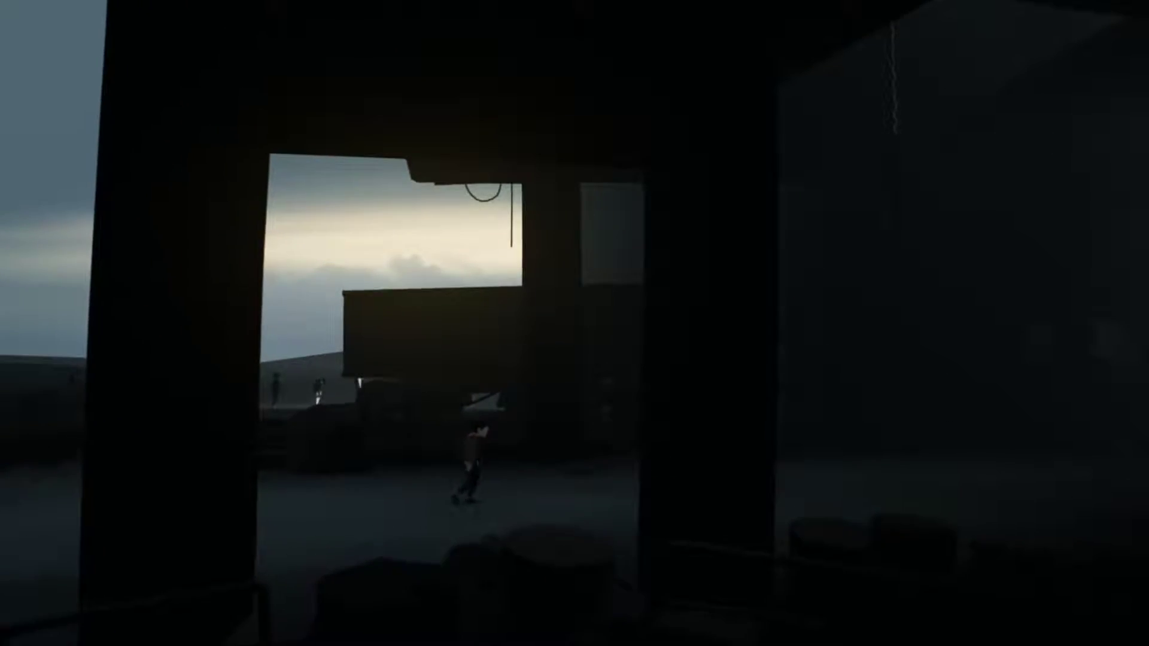
{"action": "key", "text": "Right"}
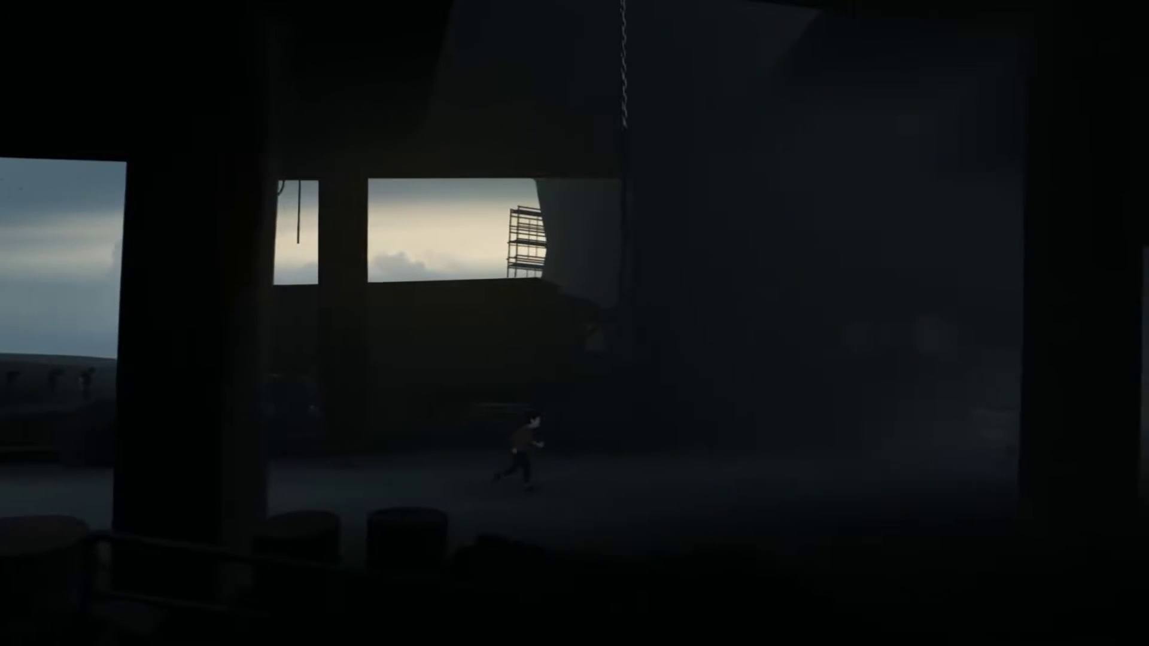
{"action": "key", "text": "Right"}
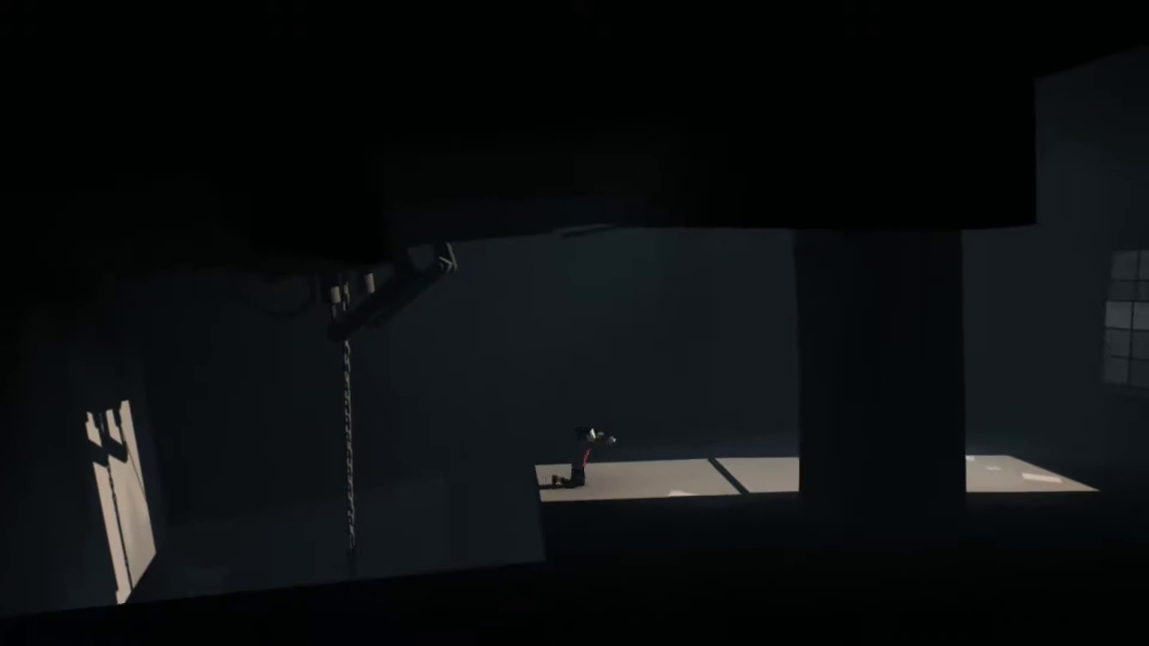
{"action": "key", "text": "Right"}
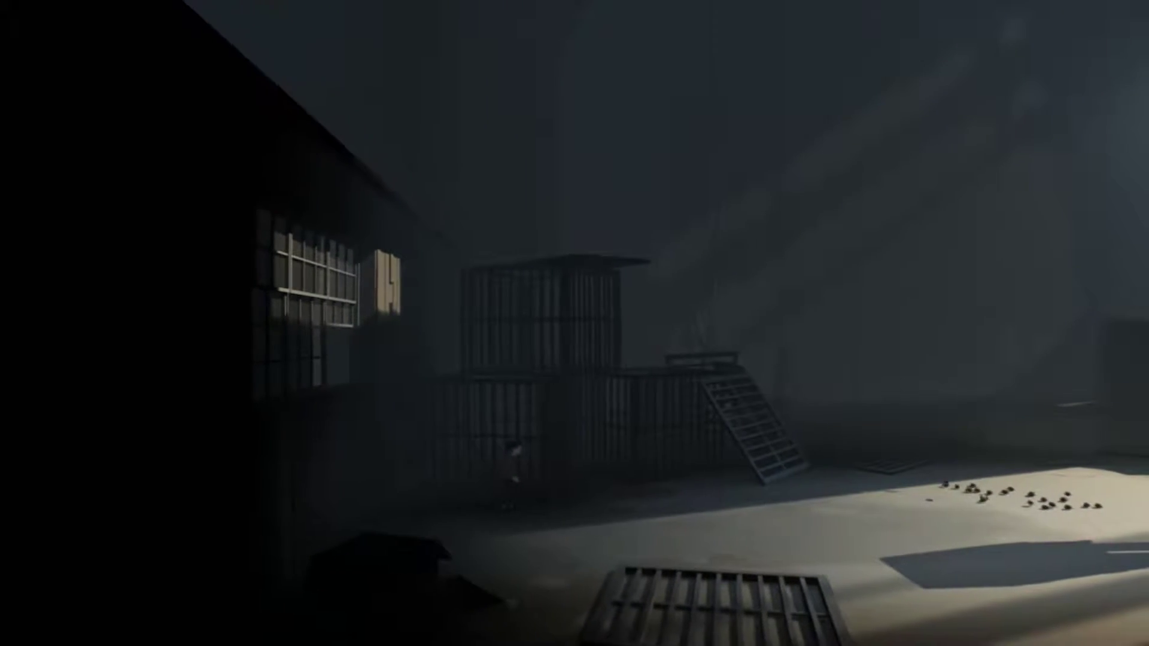
{"action": "key", "text": "Right"}
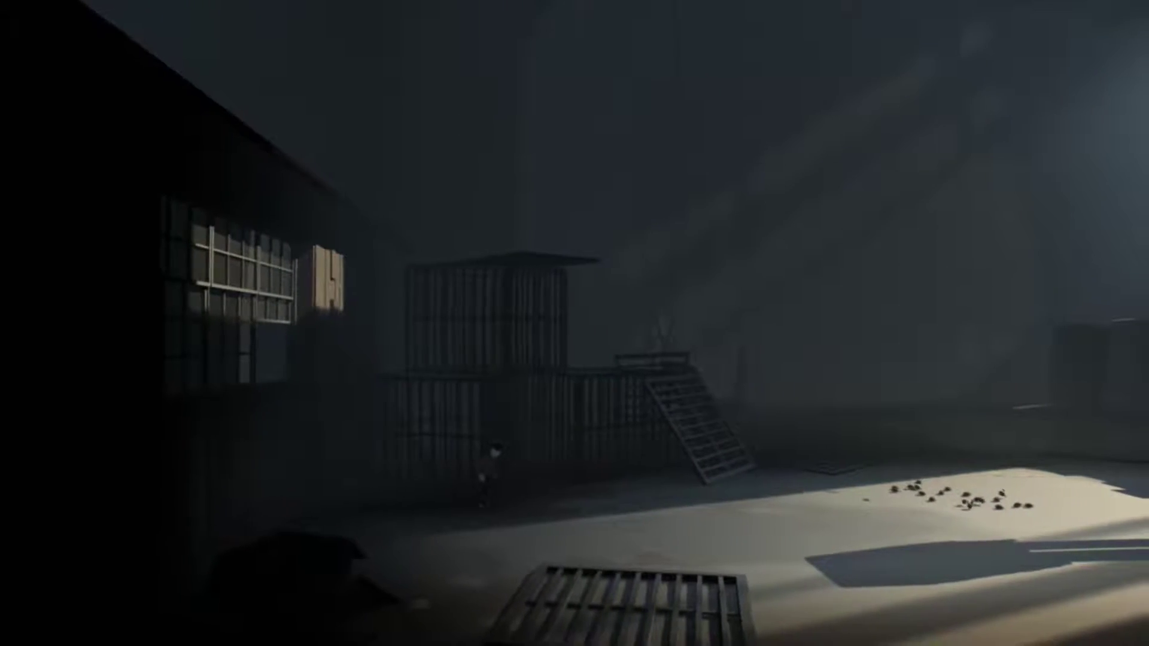
{"action": "key", "text": "Right"}
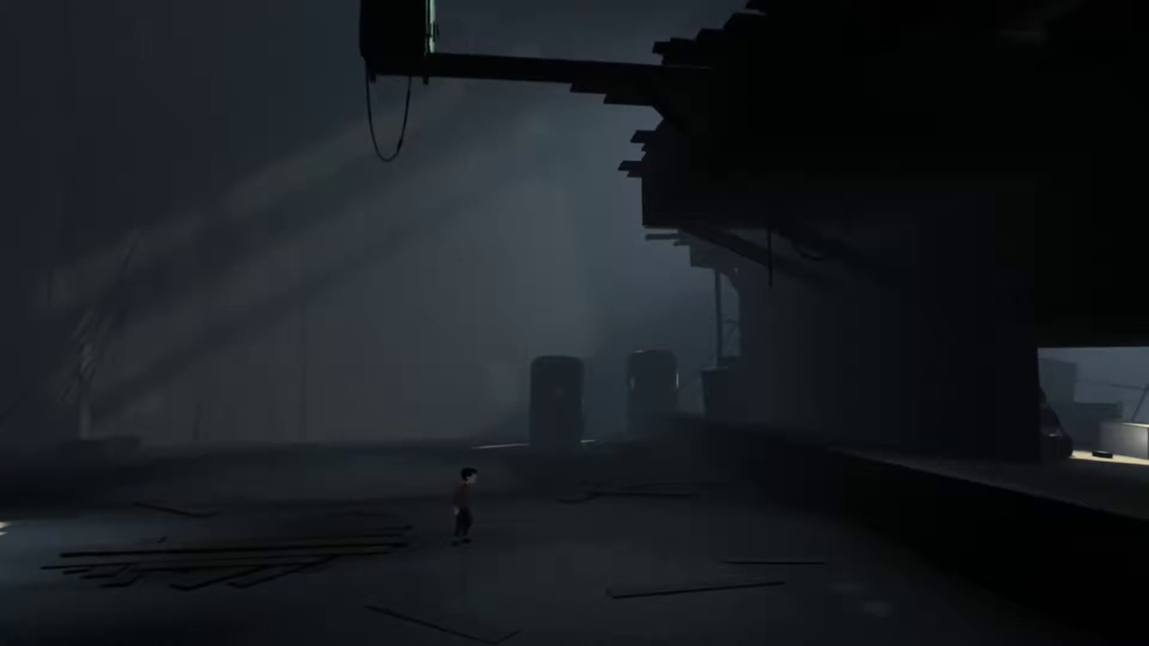
{"action": "key", "text": "Left"}
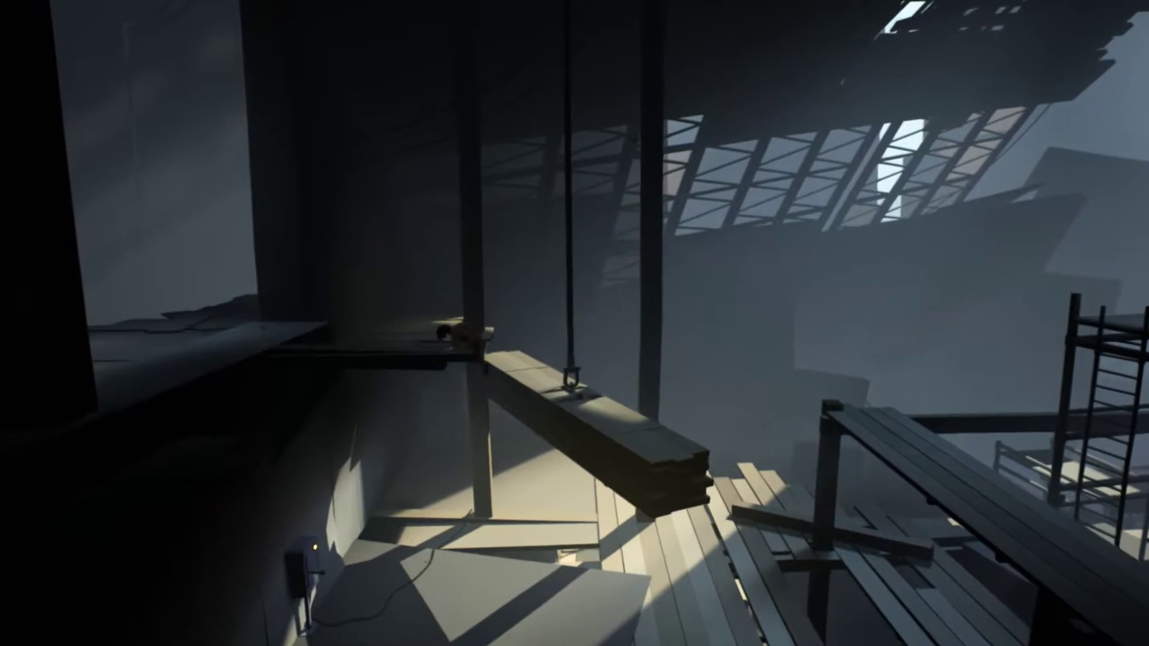
{"action": "key", "text": "Up"}
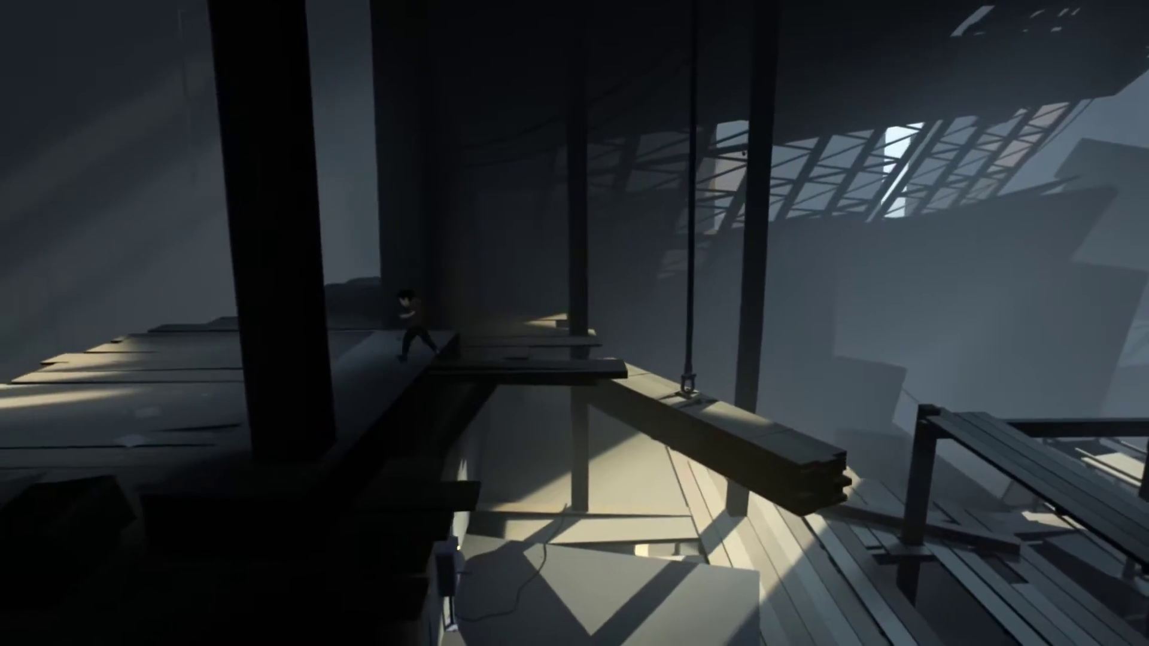
{"action": "key", "text": "Left"}
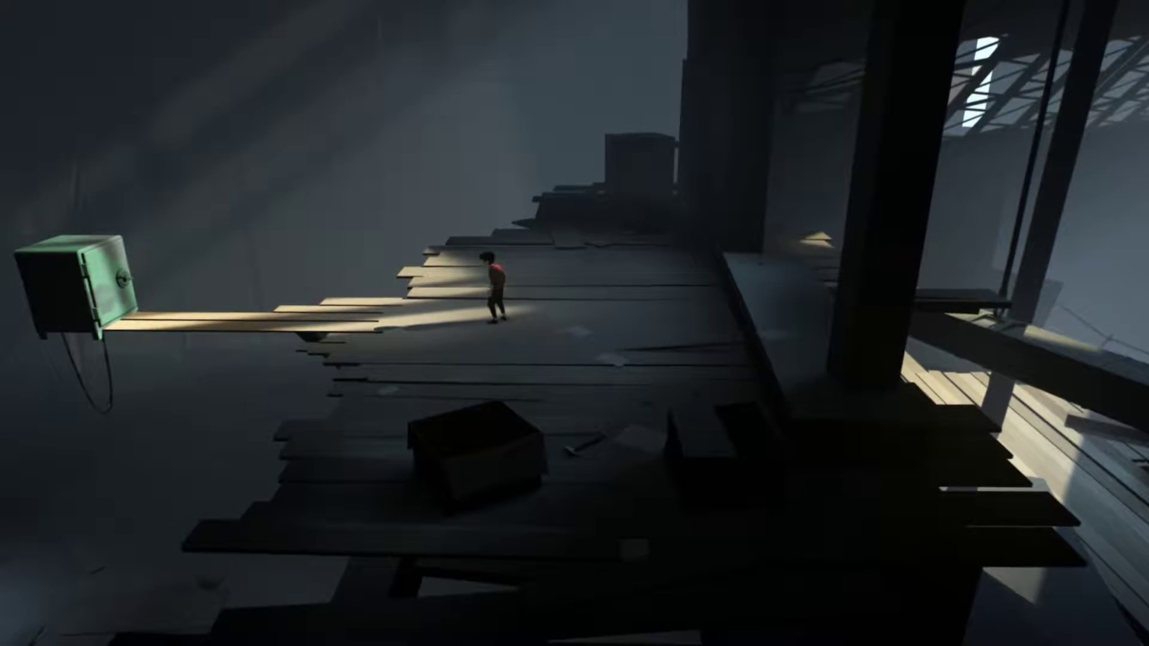
{"action": "key", "text": "Left"}
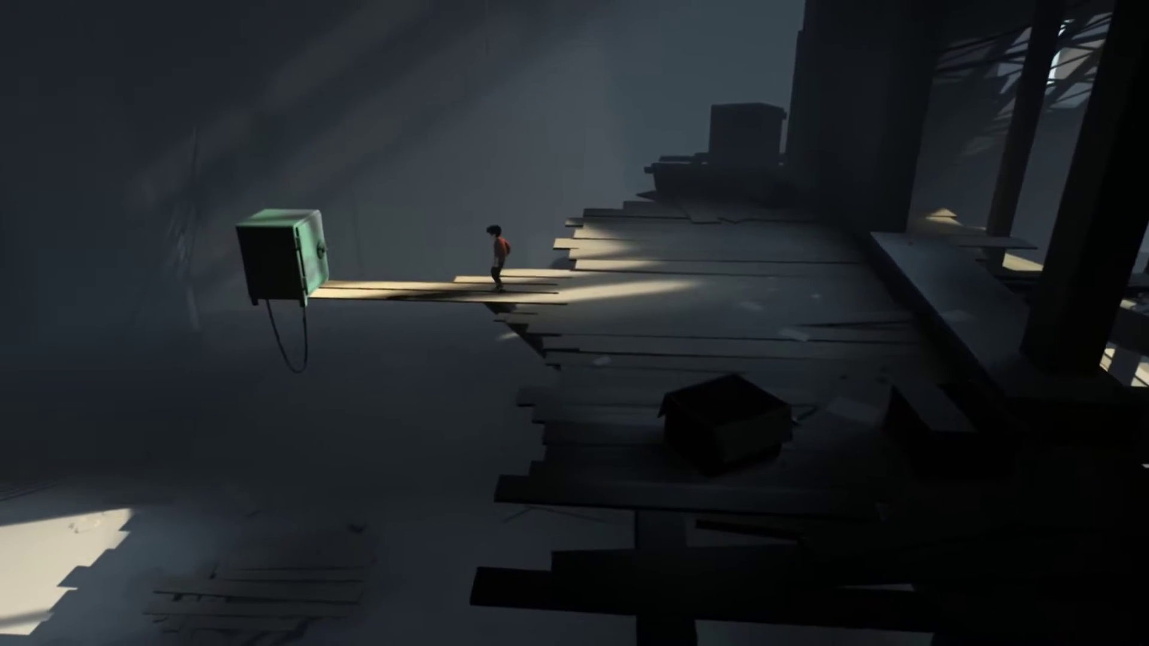
{"action": "key", "text": "Left"}
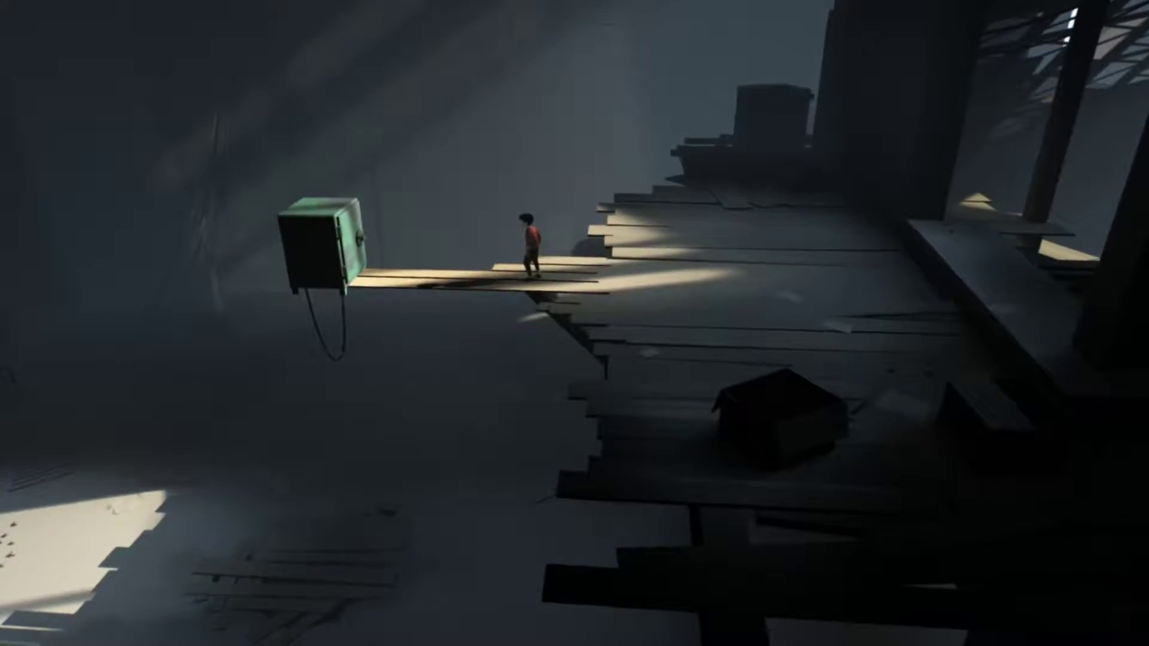
{"action": "key", "text": "Left"}
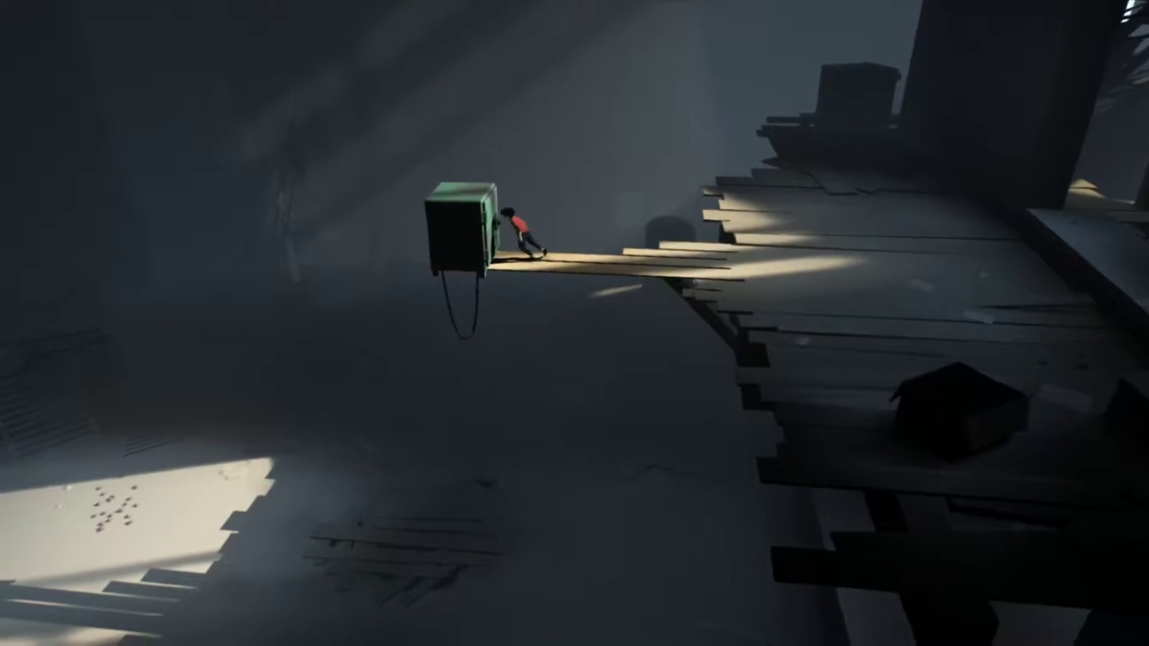
{"action": "key", "text": "Left"}
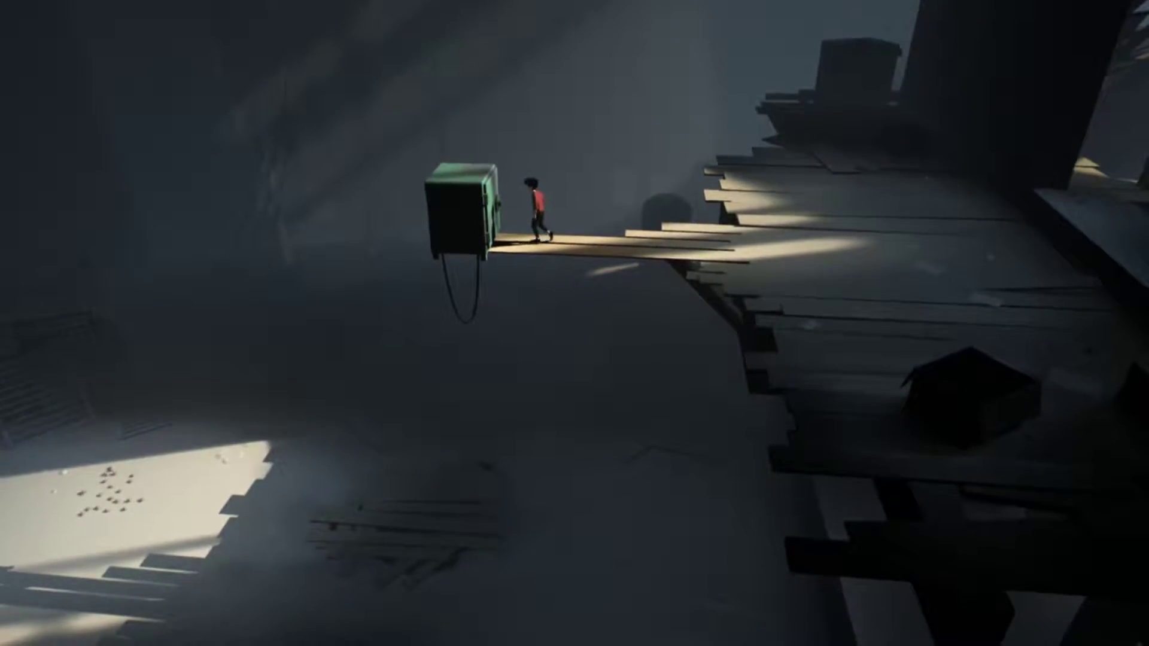
{"action": "key", "text": "Left"}
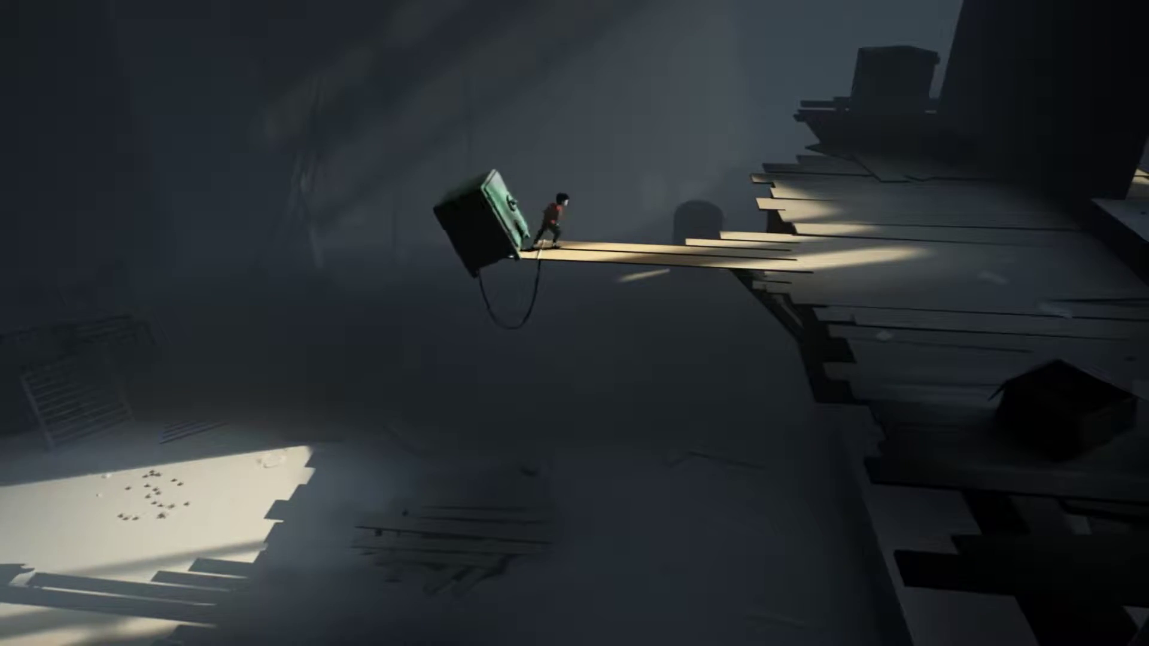
{"action": "key", "text": "Right"}
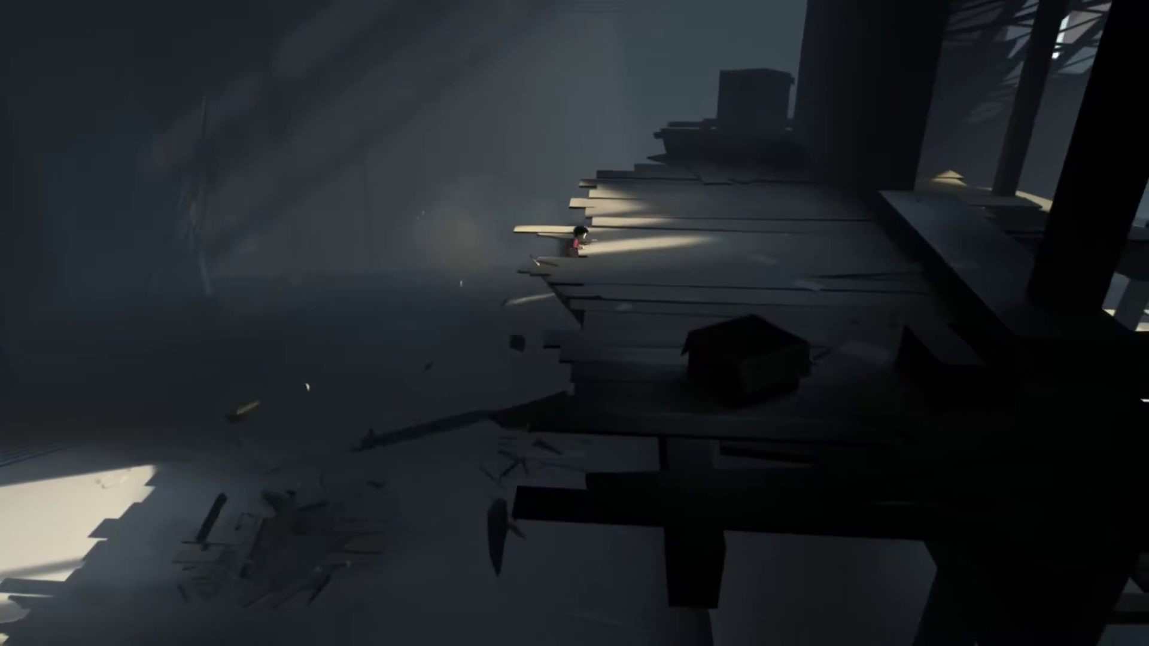
{"action": "key", "text": "Right"}
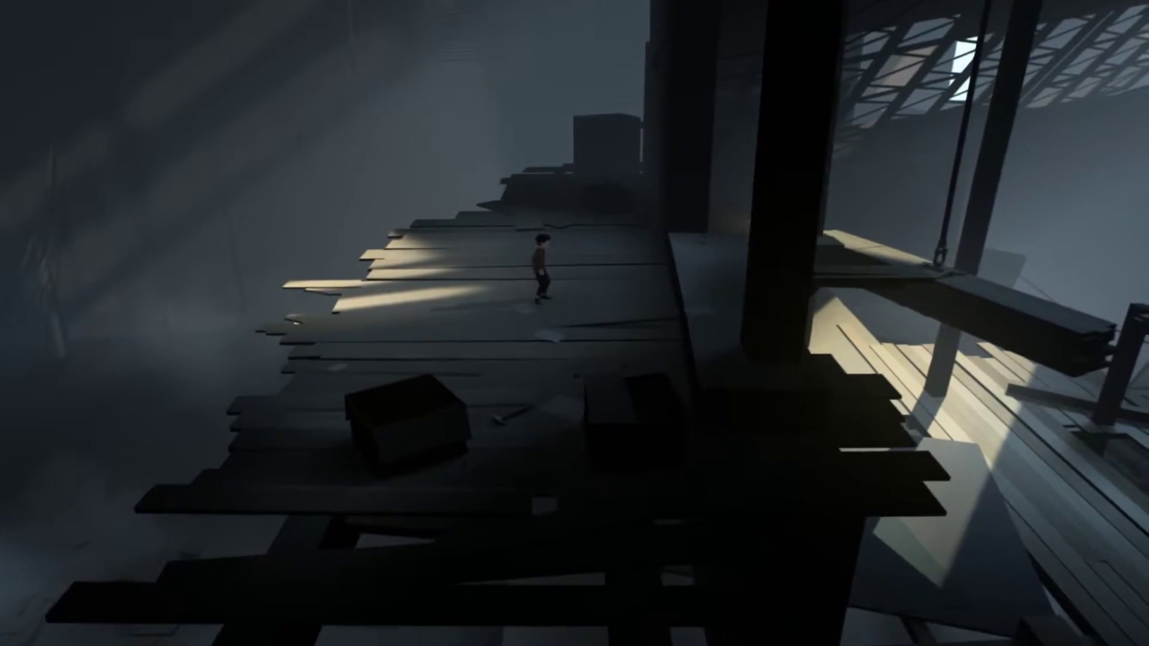
{"action": "key", "text": "Left"}
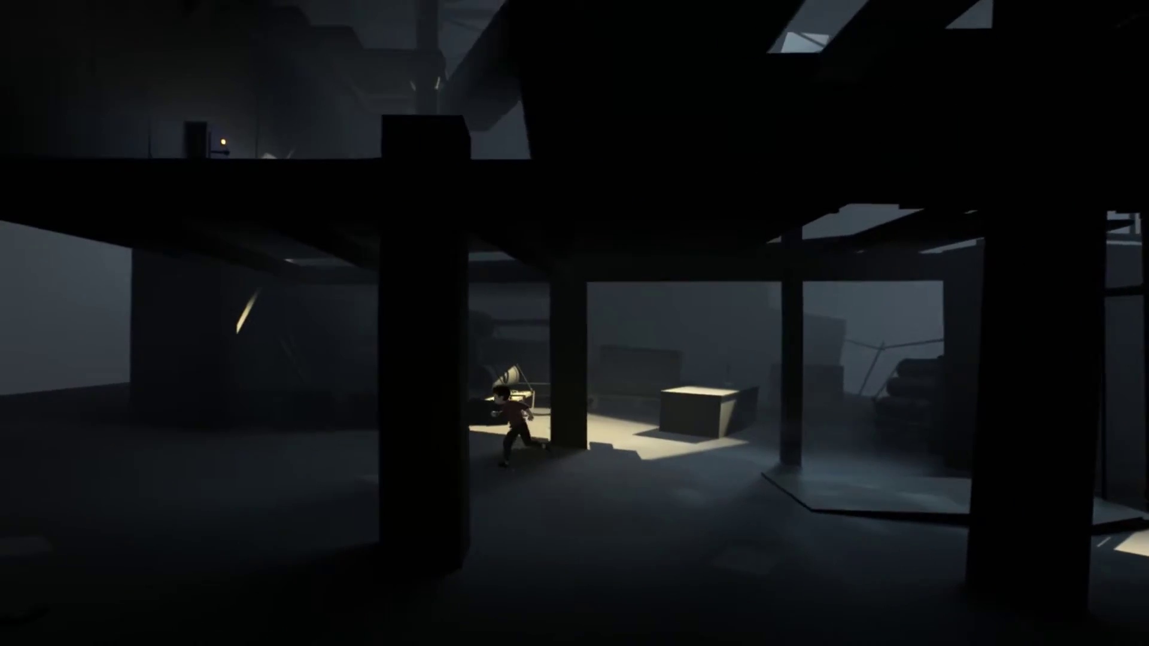
{"action": "key", "text": "Left"}
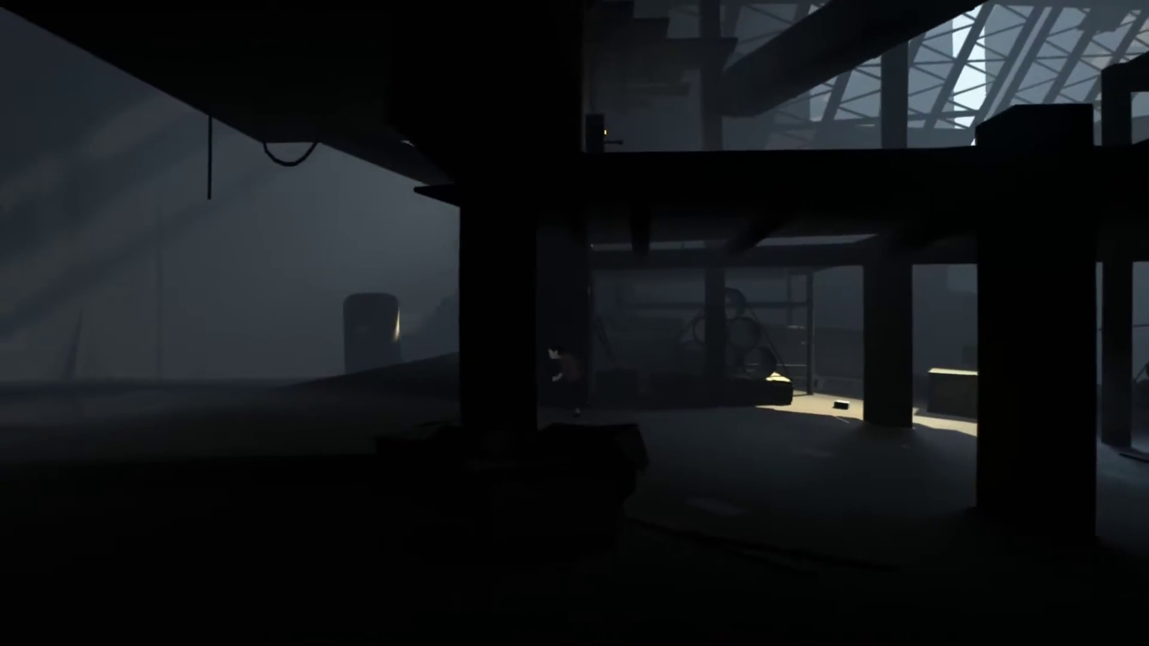
{"action": "key", "text": "Left"}
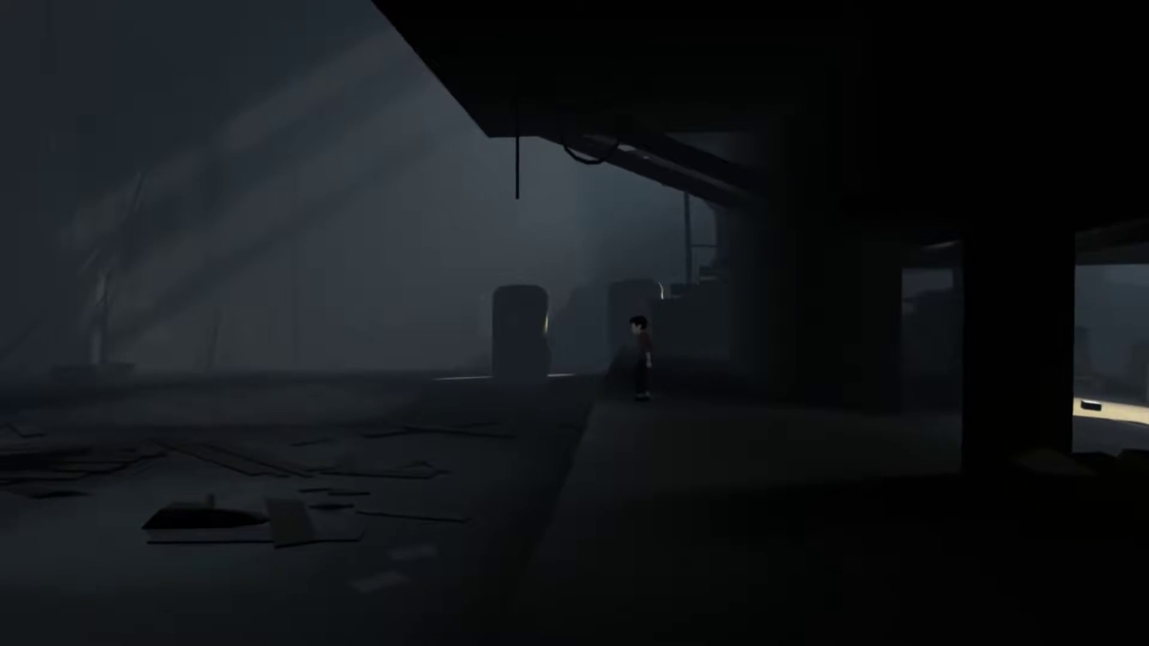
{"action": "key", "text": "Left"}
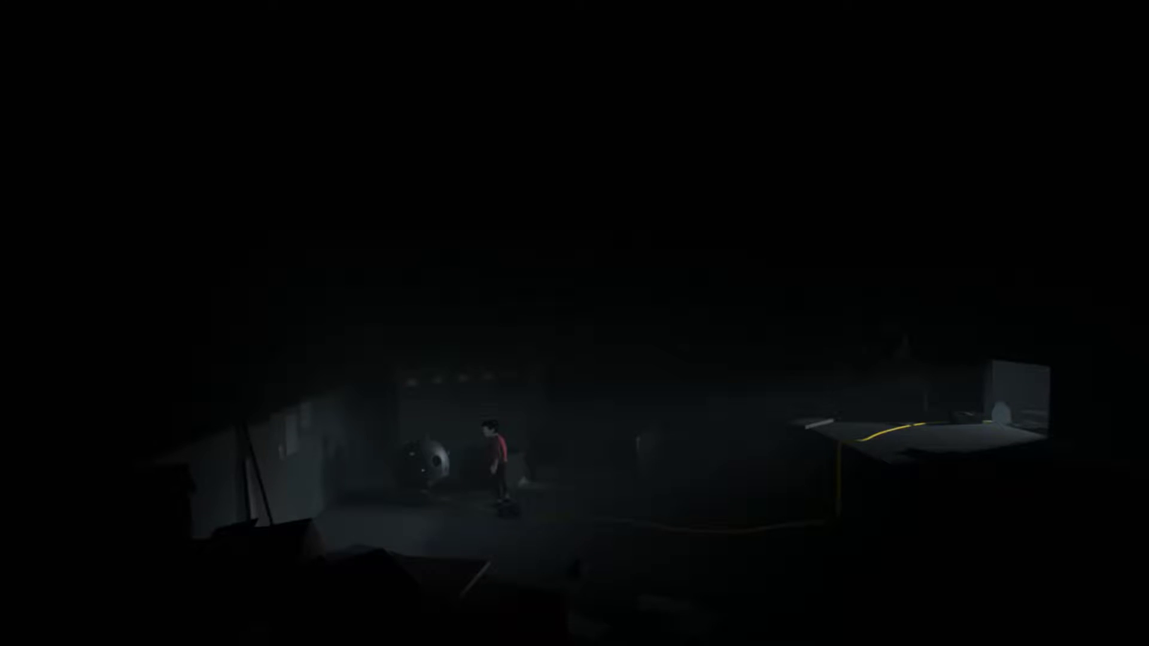
{"action": "key", "text": "Right"}
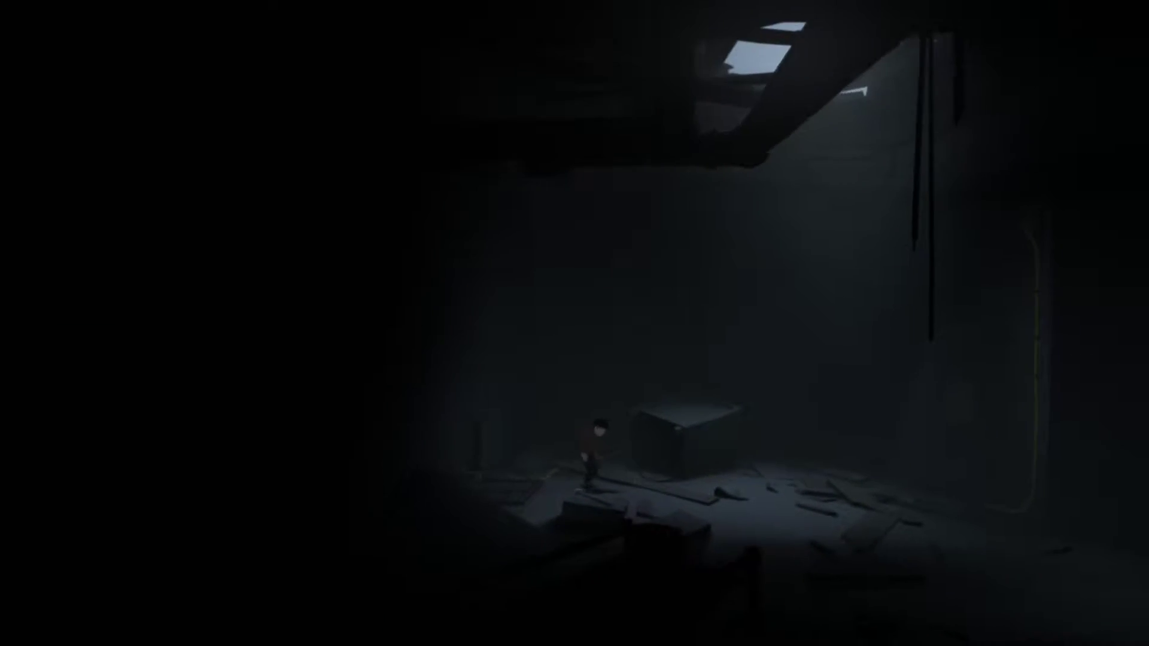
{"action": "key", "text": "Right"}
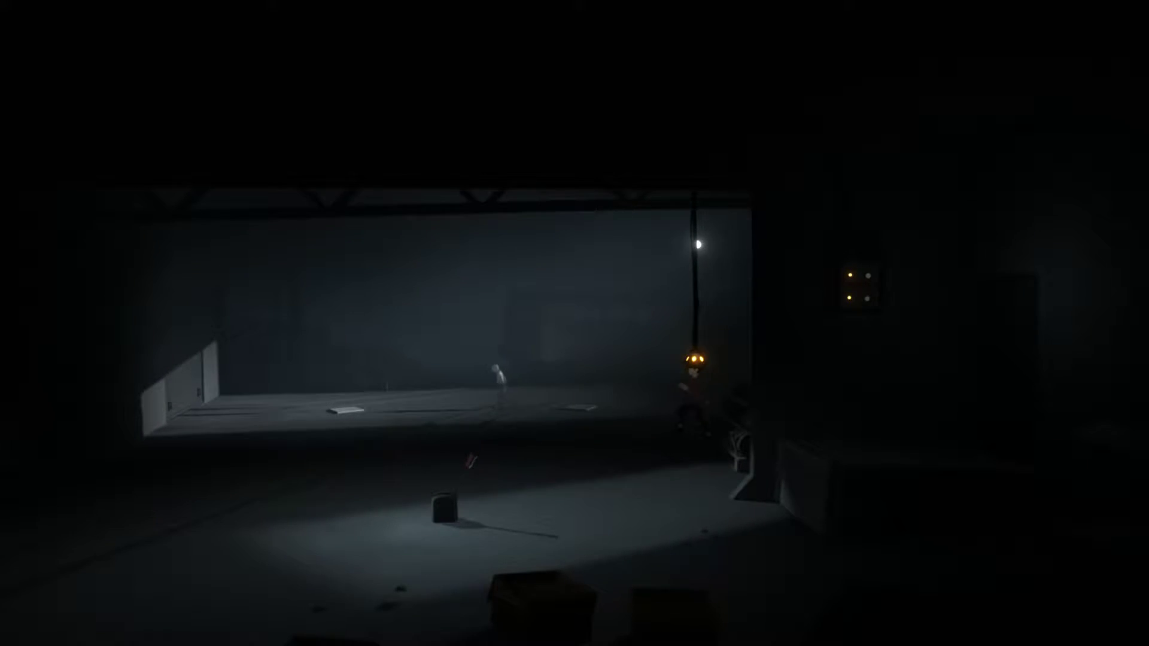
{"action": "key", "text": "Left"}
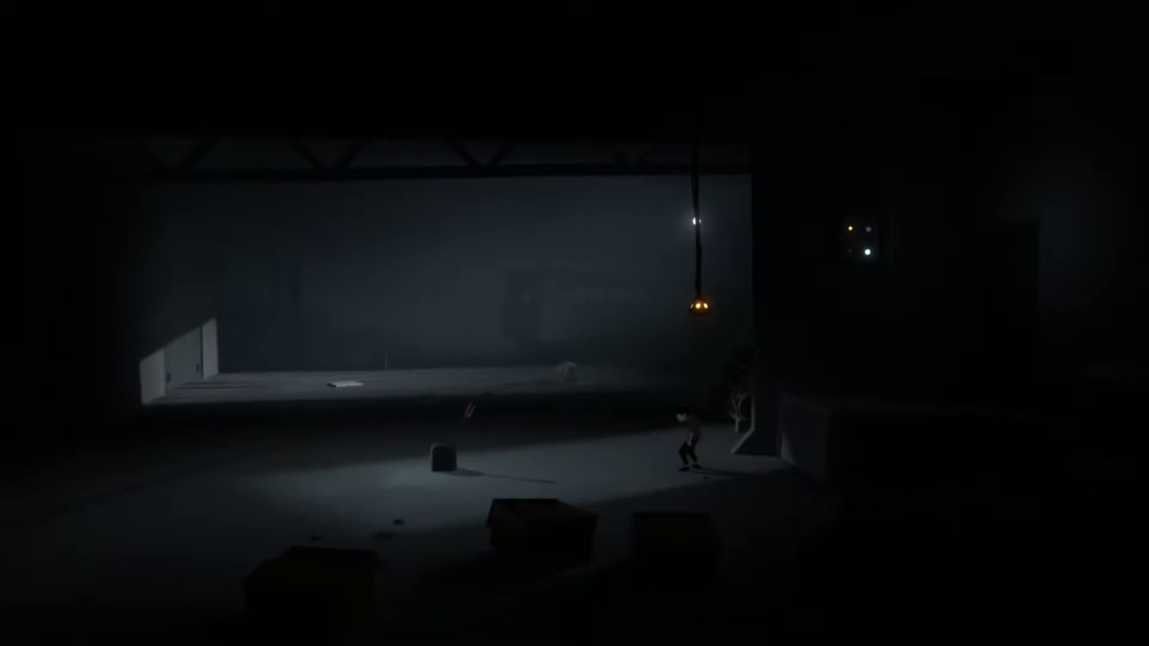
{"action": "key", "text": "Left"}
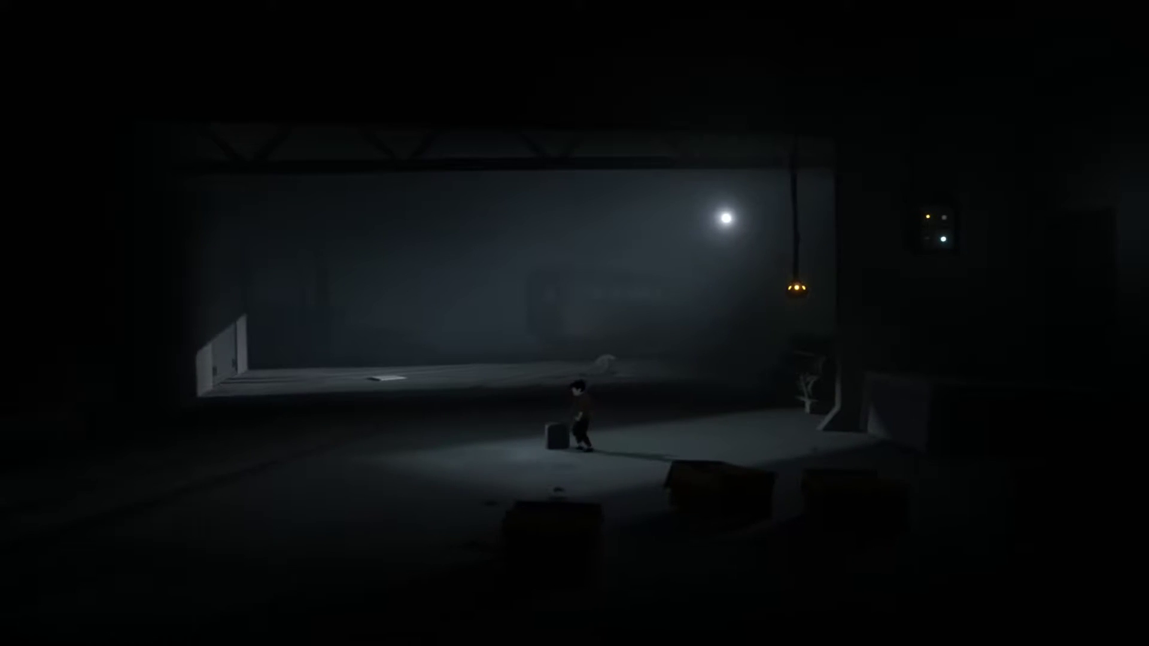
{"action": "key", "text": "ctrl"}
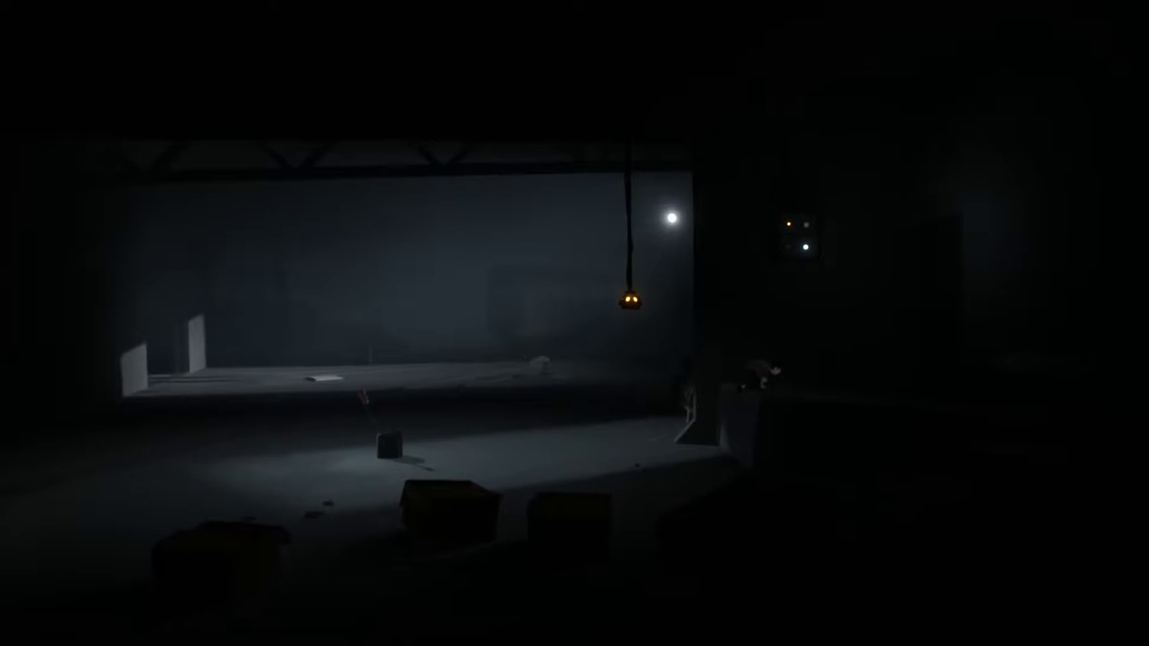
{"action": "key", "text": "Right"}
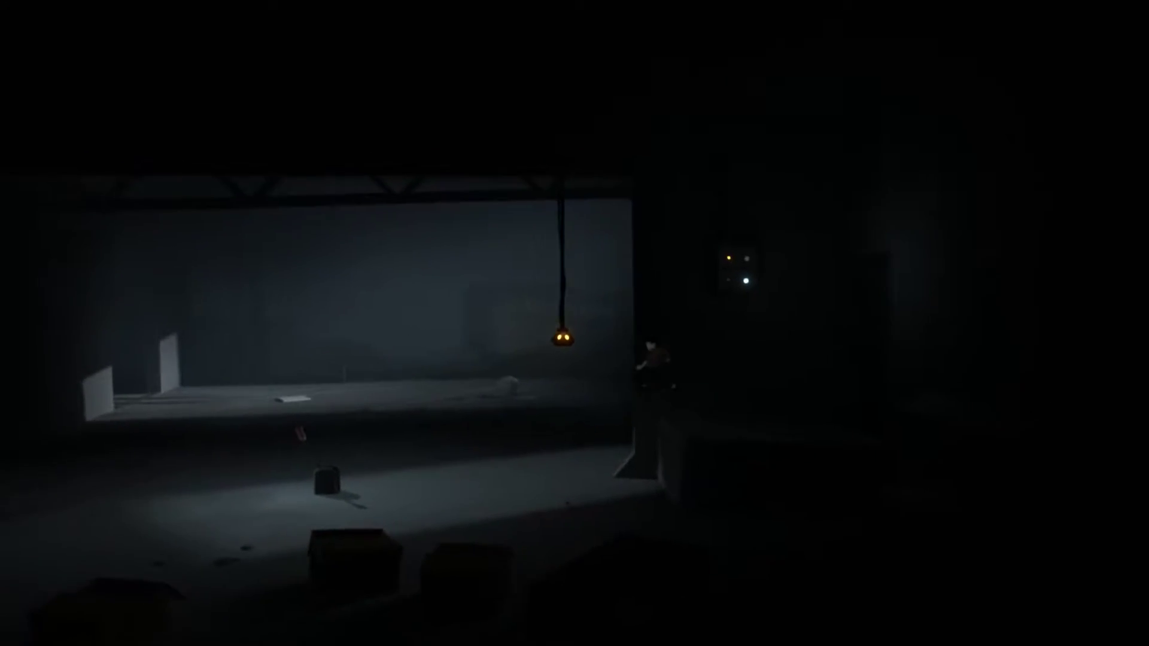
{"action": "key", "text": "Left"}
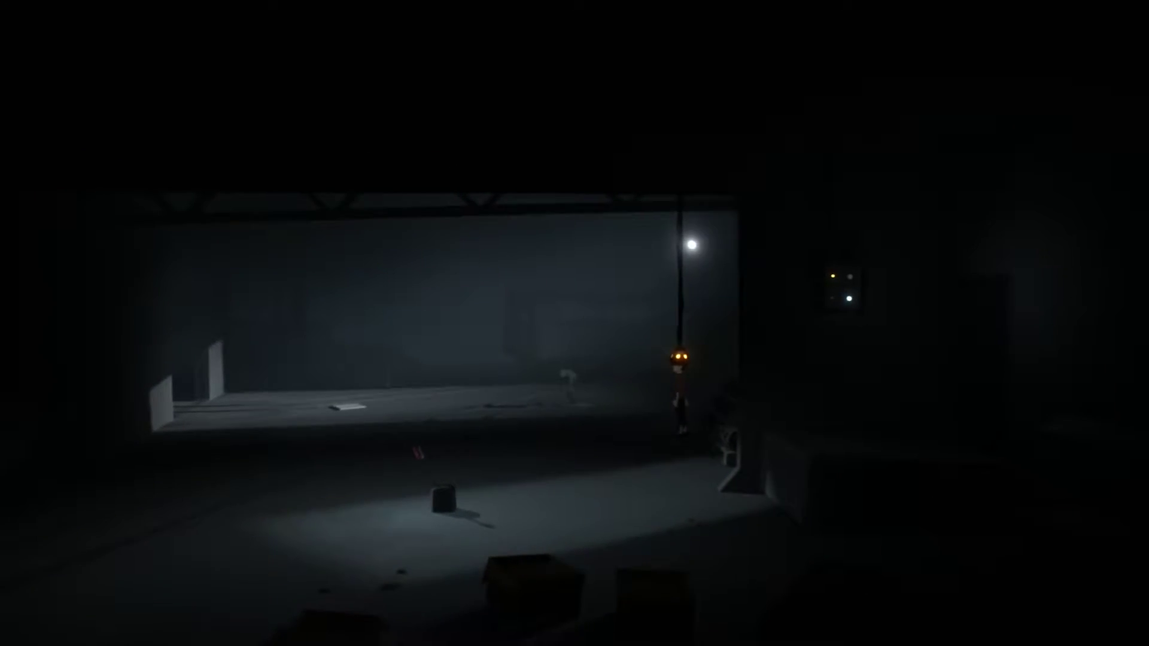
{"action": "key", "text": "Up"}
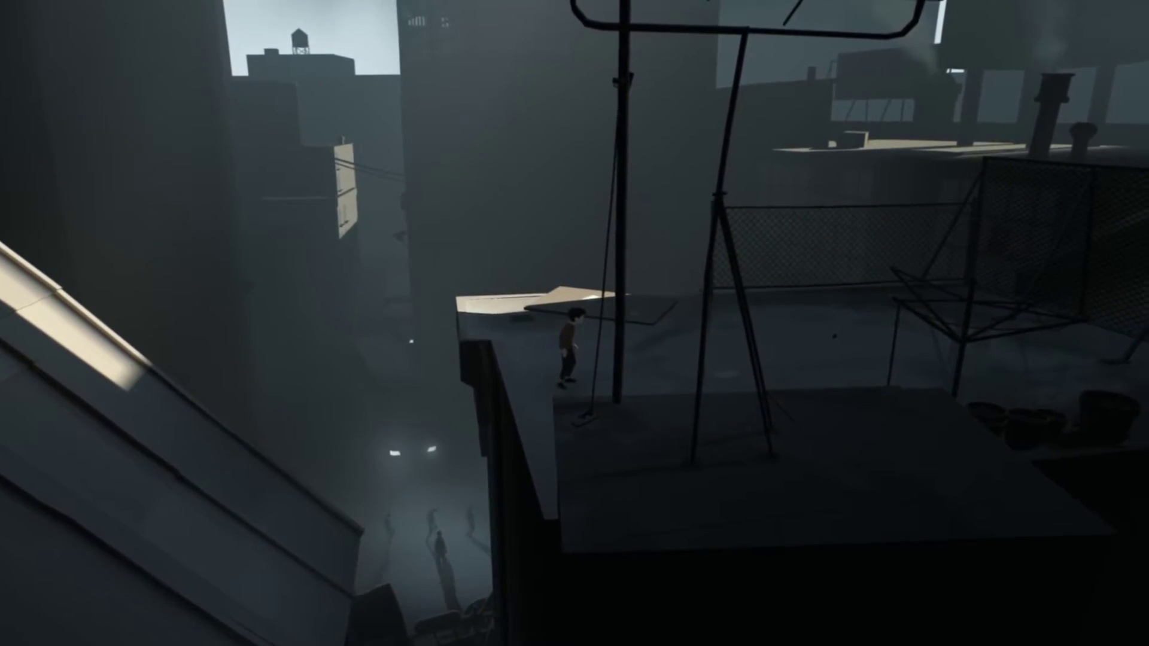
{"action": "key", "text": "Right"}
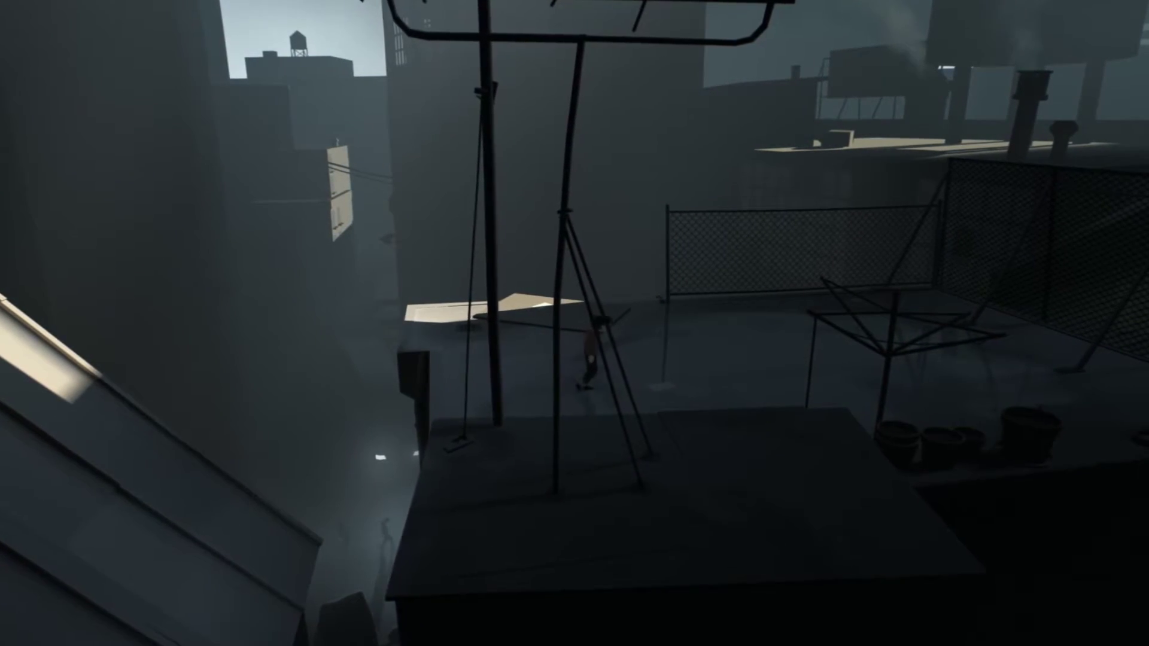
{"action": "key", "text": "Right"}
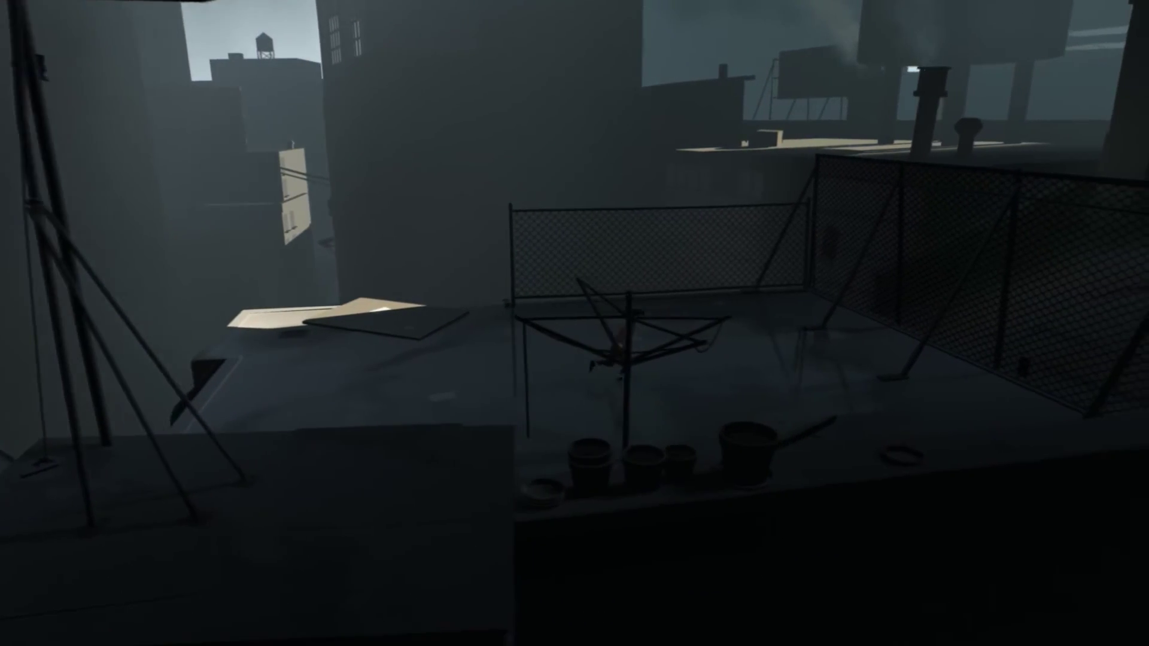
{"action": "key", "text": "Right"}
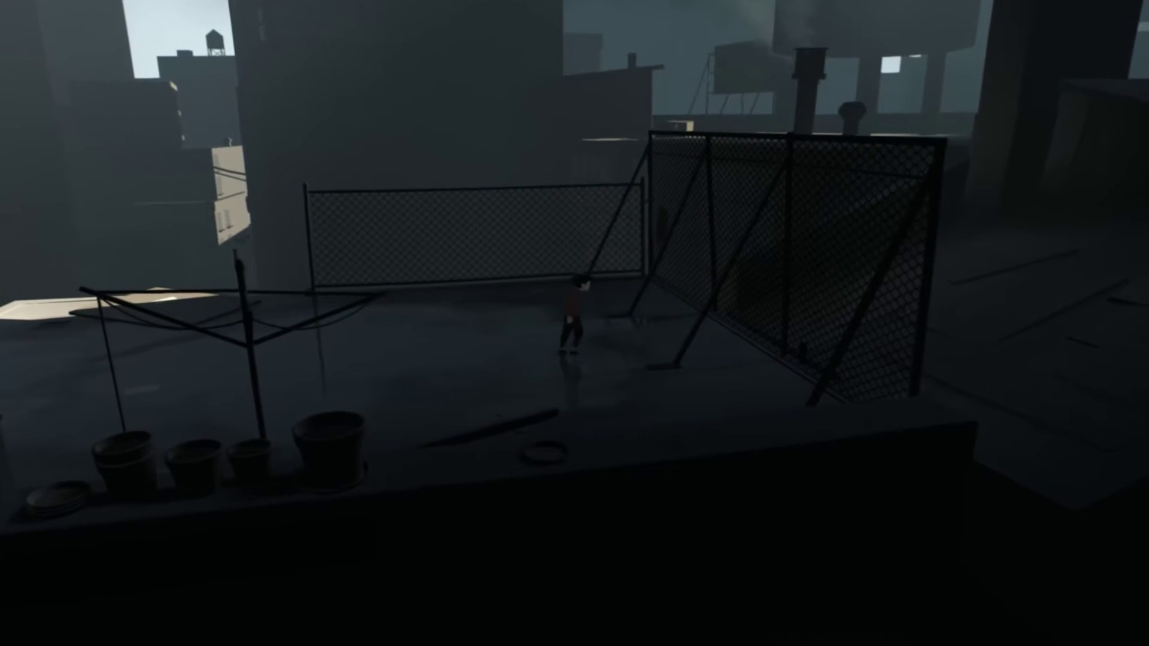
{"action": "key", "text": "Right"}
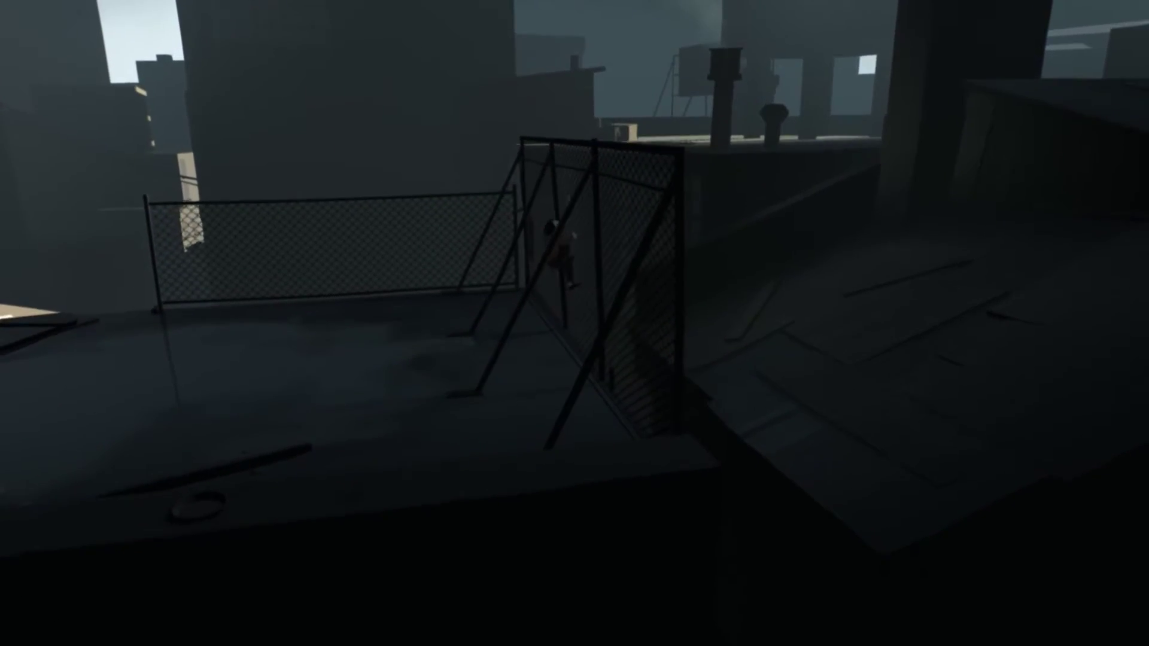
{"action": "key", "text": "Right"}
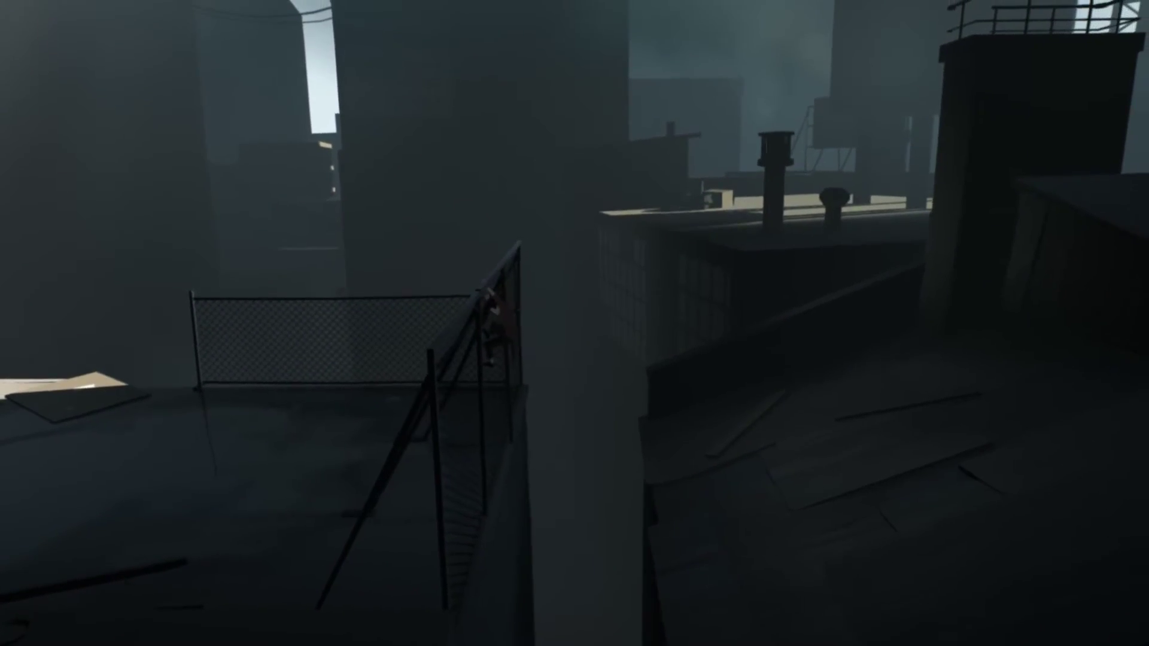
{"action": "key", "text": "Right"}
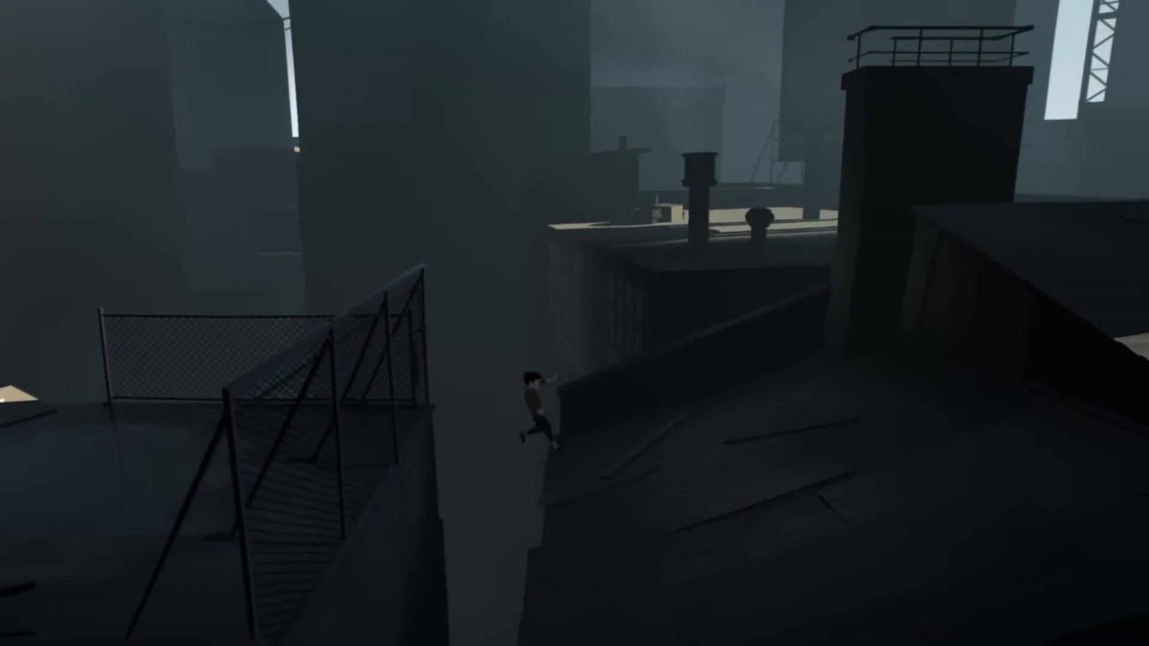
{"action": "key", "text": "Right"}
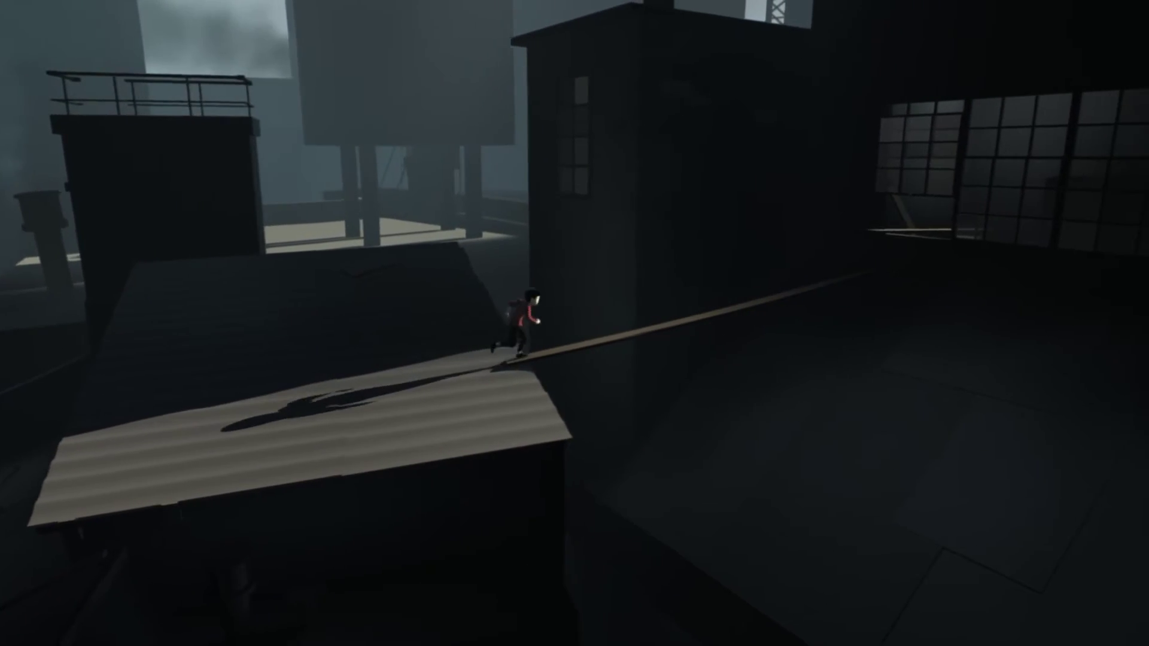
{"action": "key", "text": "Right"}
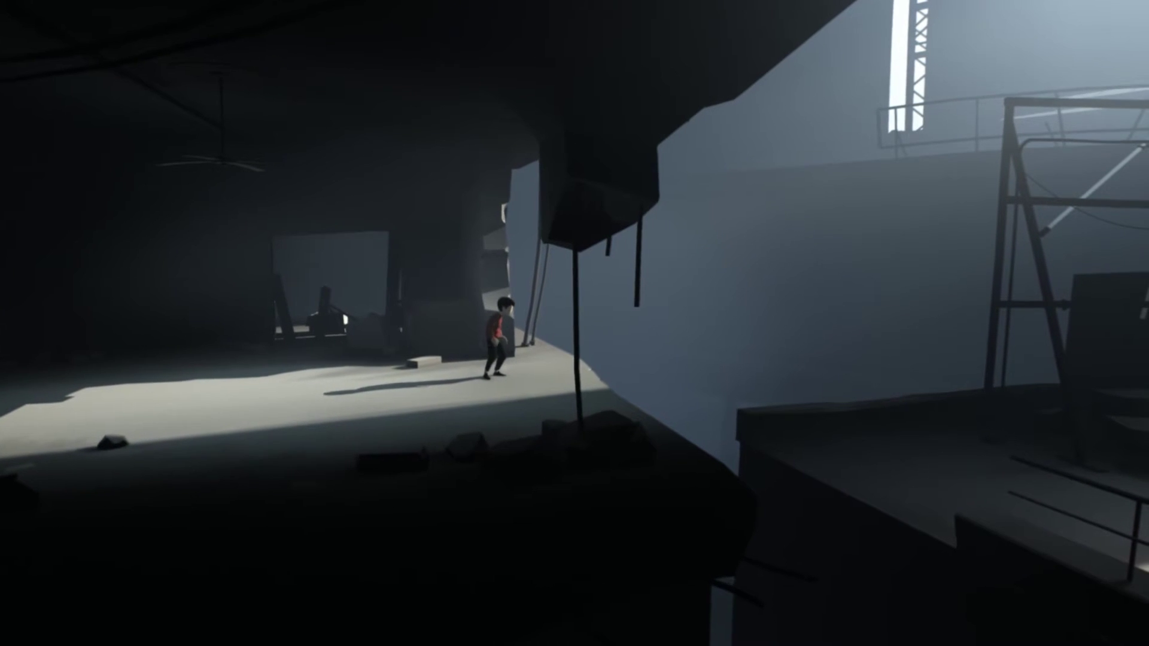
{"action": "key", "text": "Right"}
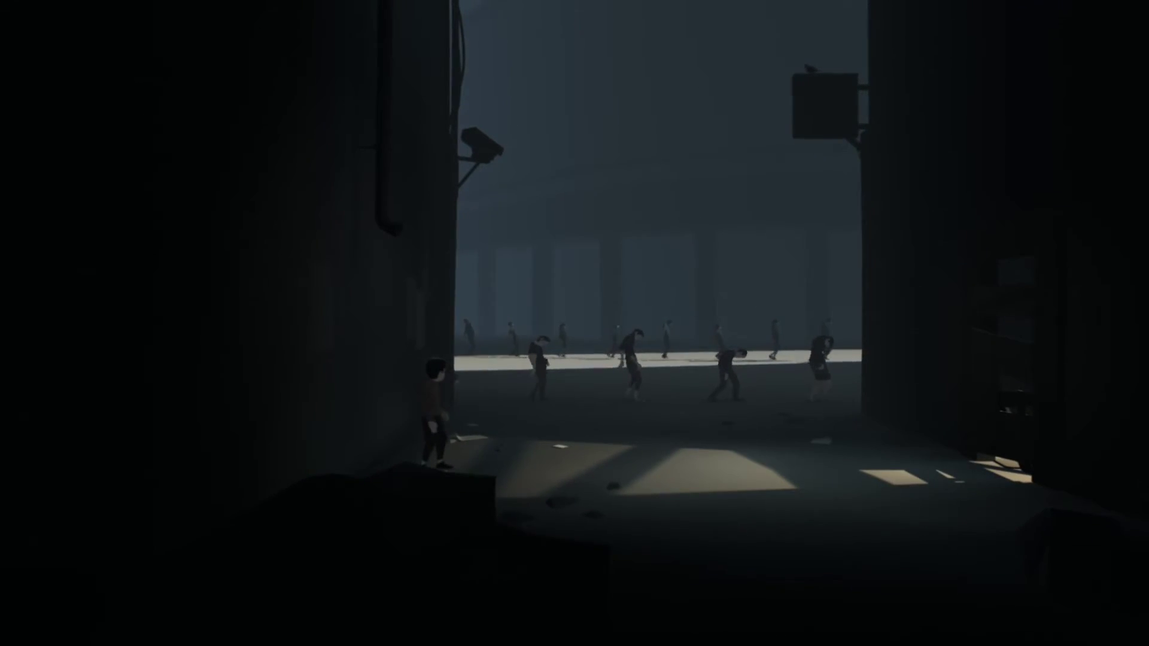
{"action": "key", "text": "Right"}
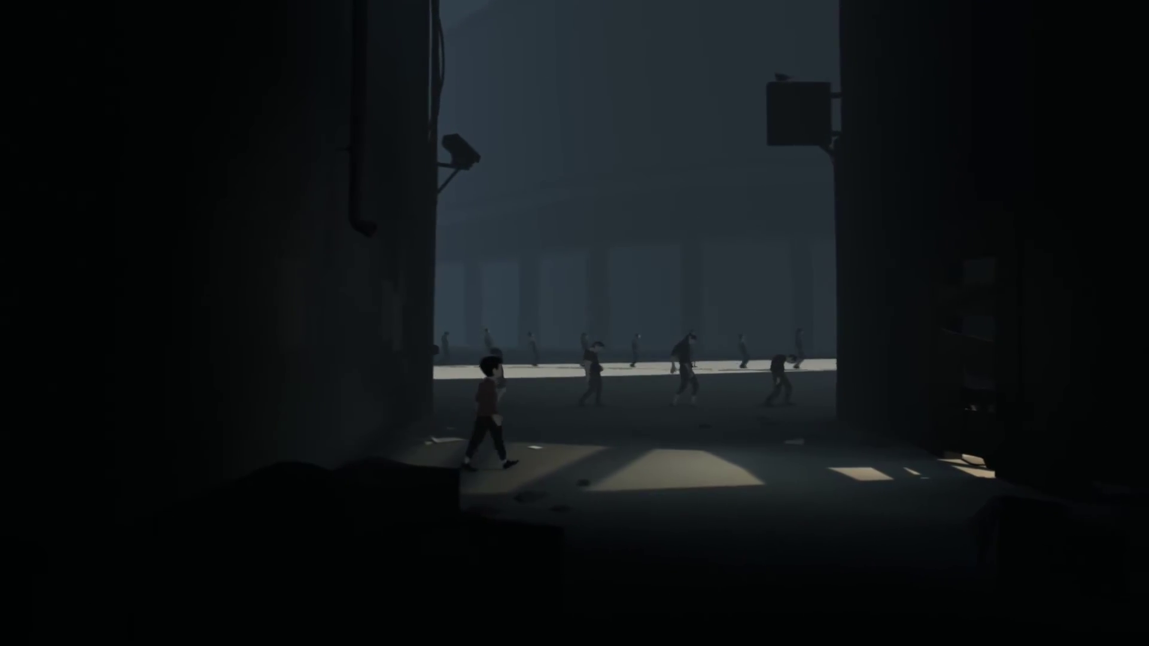